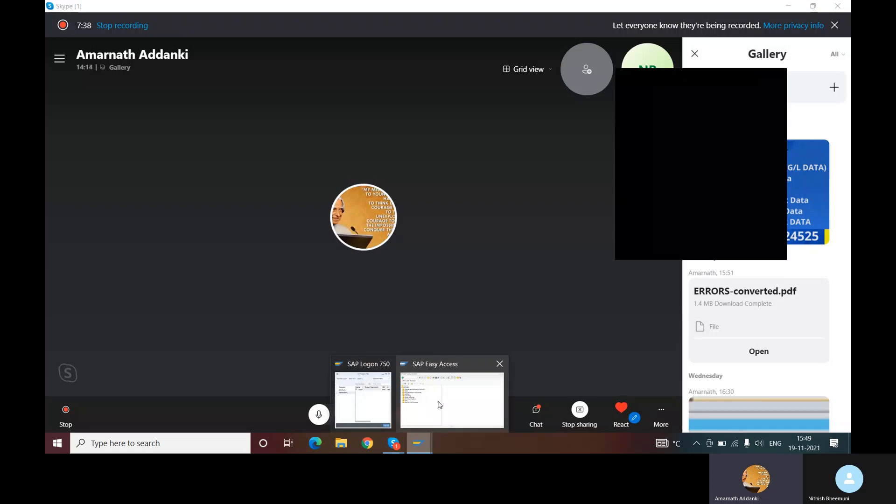
# Step: Switch to the SAP Easy Access window and start transaction SE16N
pyautogui.click(778, 82)
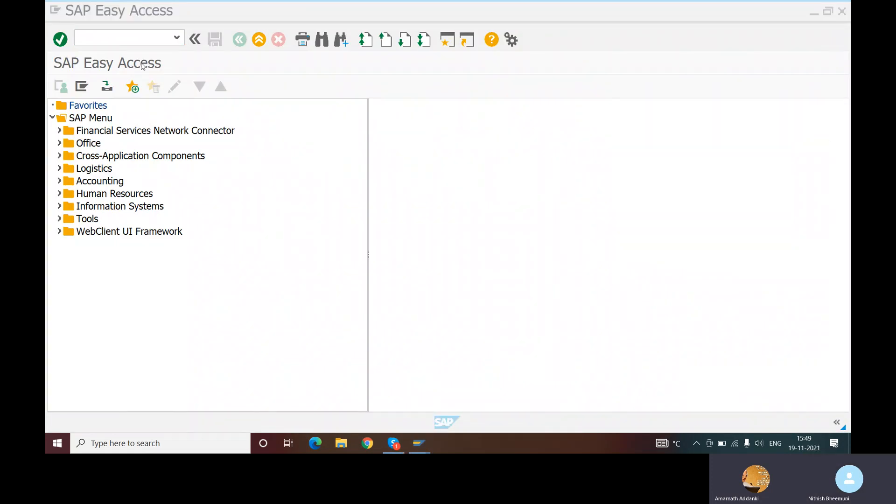
pyautogui.click(122, 41)
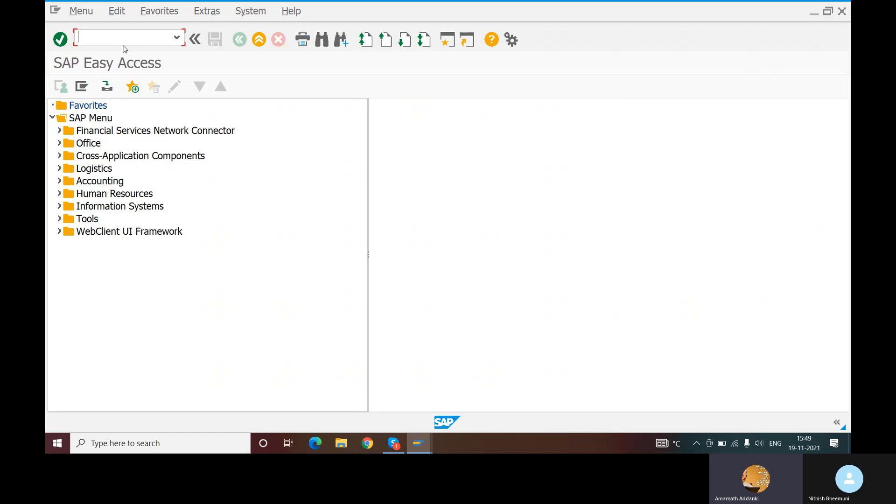
pyautogui.write('SE')
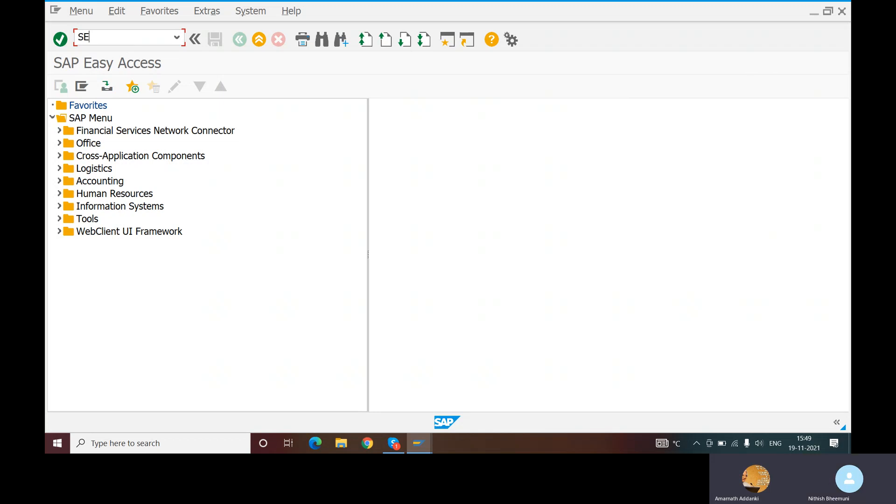
pyautogui.write('16N')
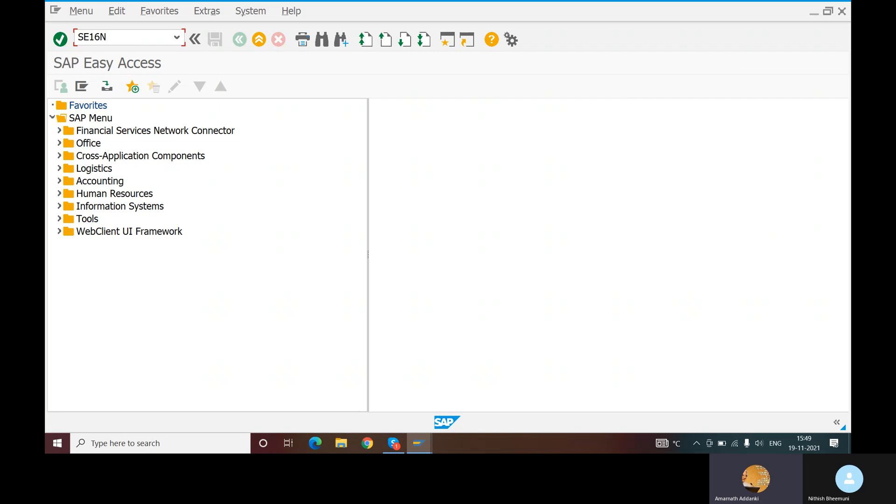
pyautogui.press('Return')
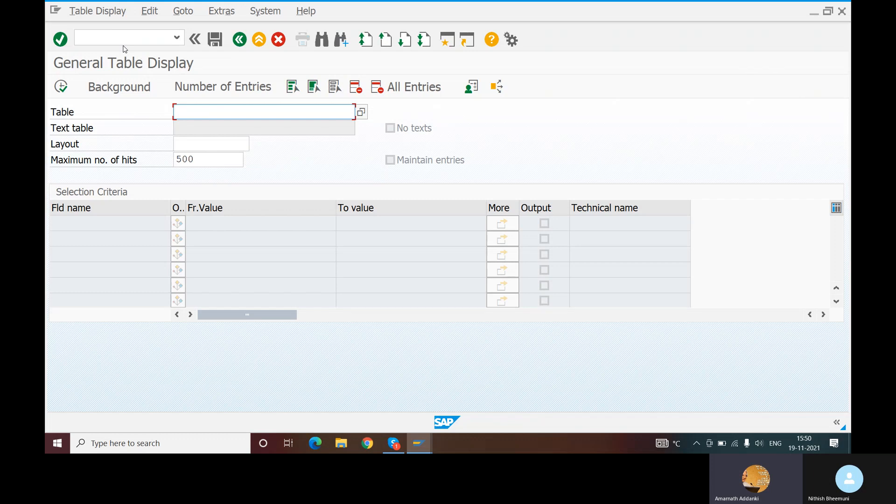
# Step: Load table BSEG and restrict its selection criteria to company code NITT
pyautogui.write('BSEG')
pyautogui.press('Return')
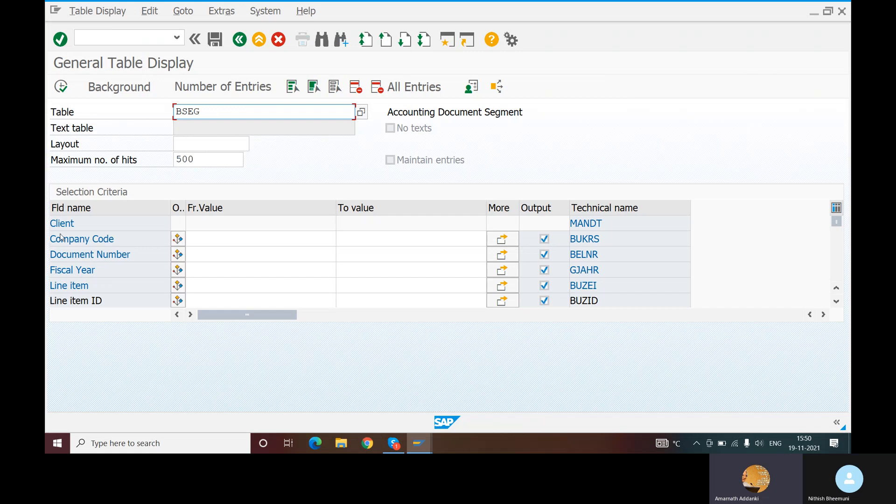
pyautogui.click(210, 242)
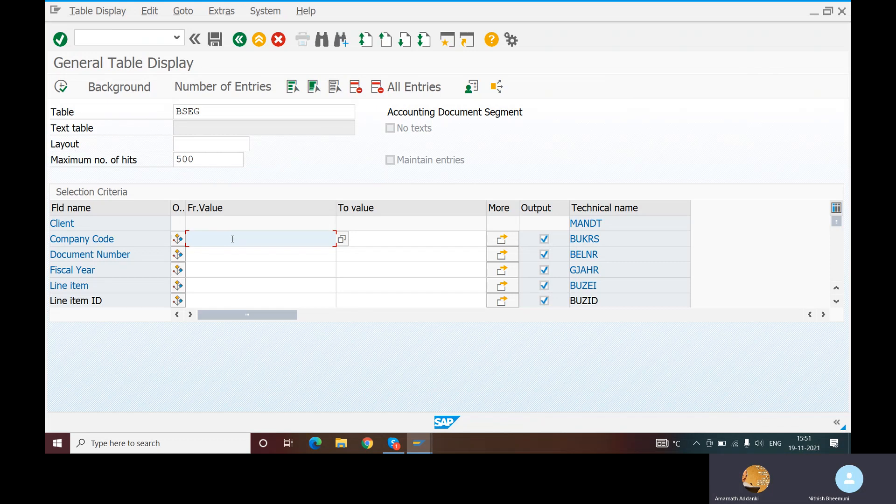
pyautogui.click(87, 240)
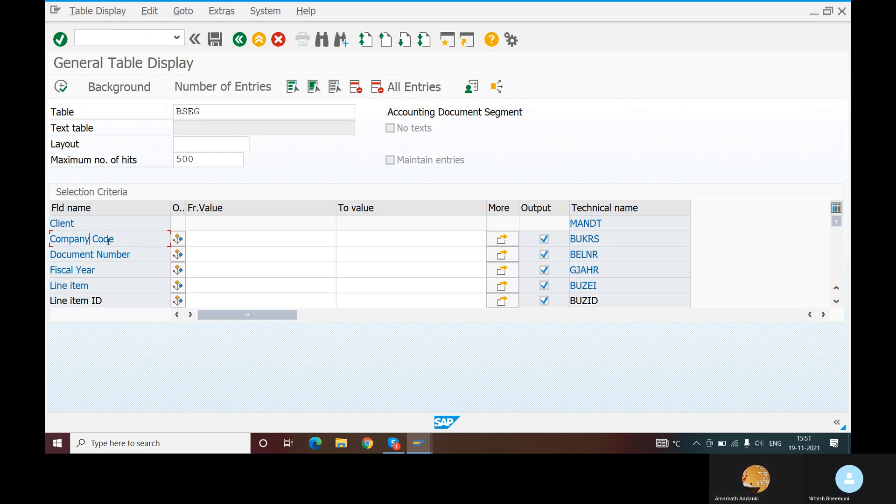
pyautogui.click(198, 239)
pyautogui.write('NITT')
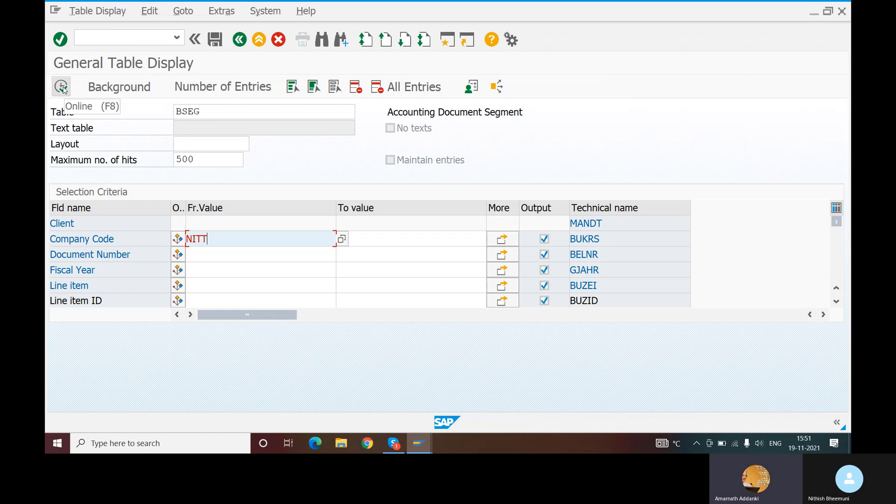
# Step: Check the number of BSEG entries for the company code and display the matching entries
pyautogui.click(199, 88)
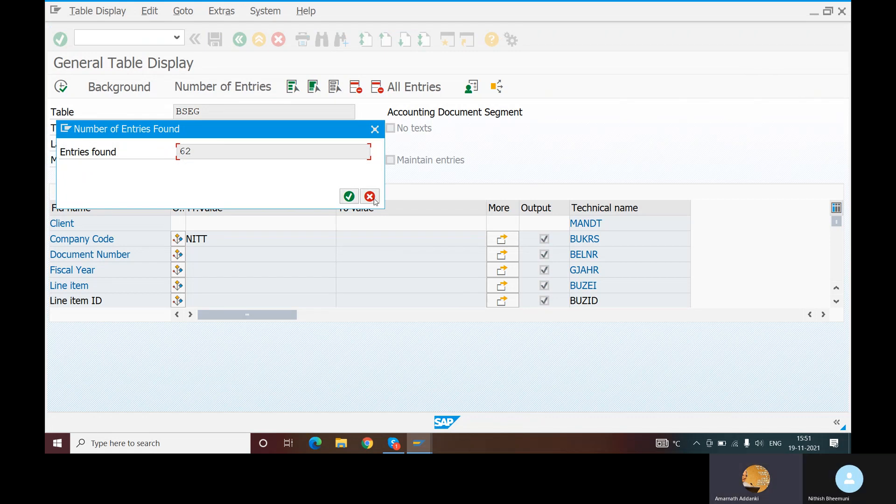
pyautogui.click(349, 196)
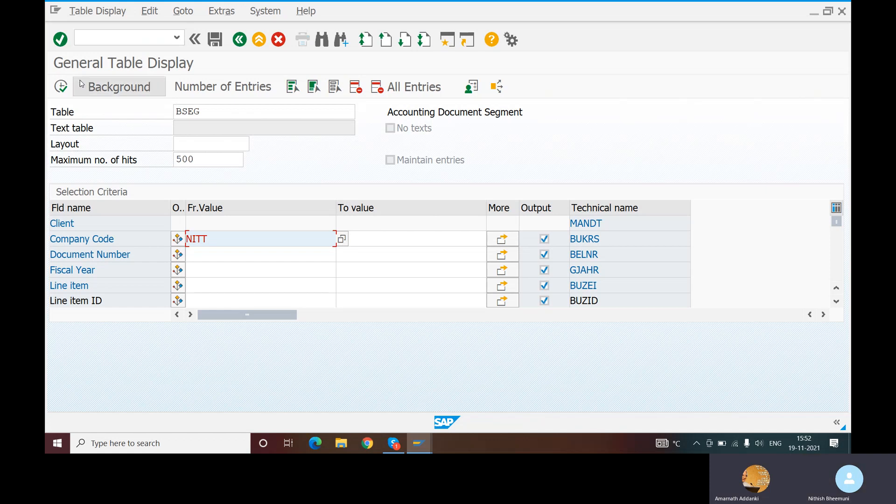
pyautogui.click(62, 87)
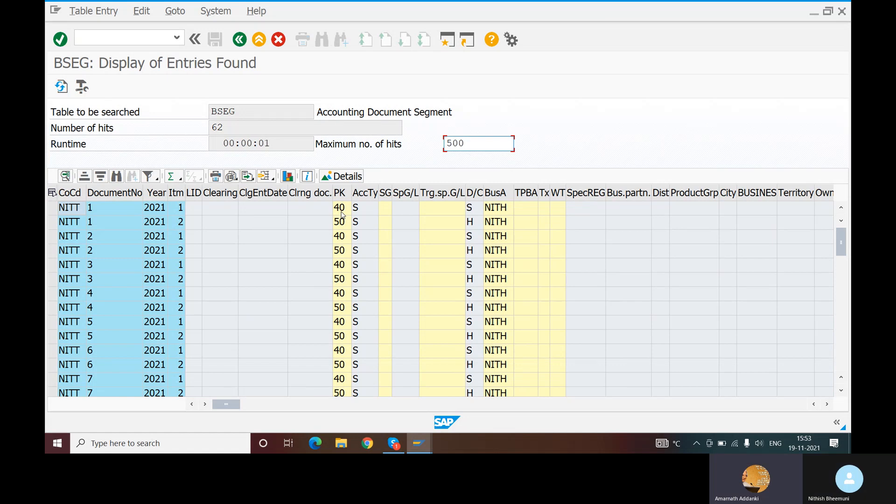
# Step: Examine the listed BSEG line items through to the last document, including their posting keys and debit/credit indicators
pyautogui.scroll(-5, 300, 274)
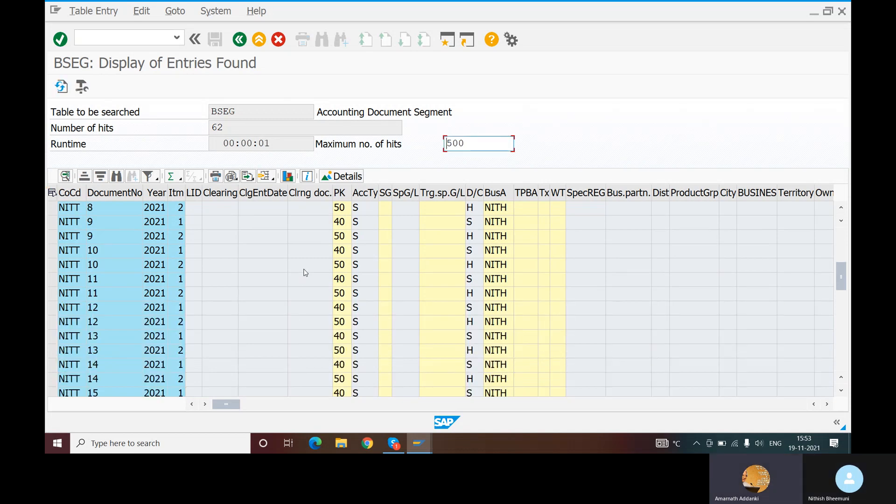
pyautogui.scroll(-1, 303, 271)
pyautogui.scroll(-3, 308, 274)
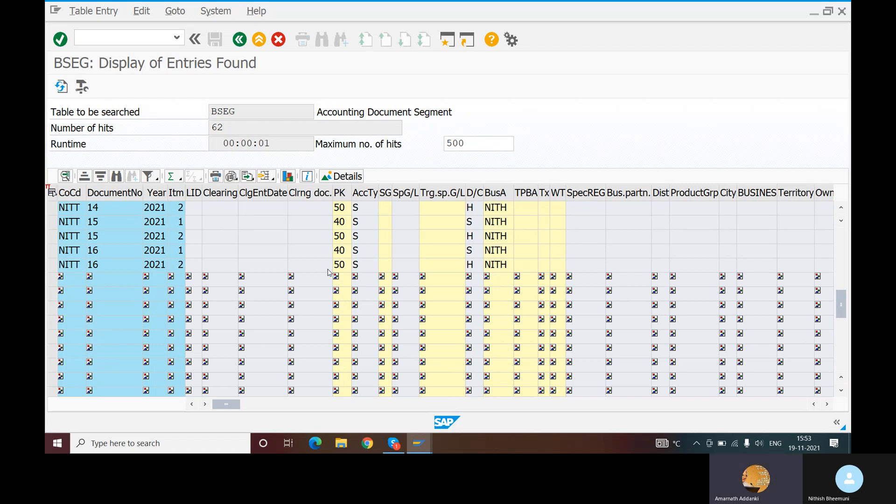
pyautogui.scroll(-3, 329, 272)
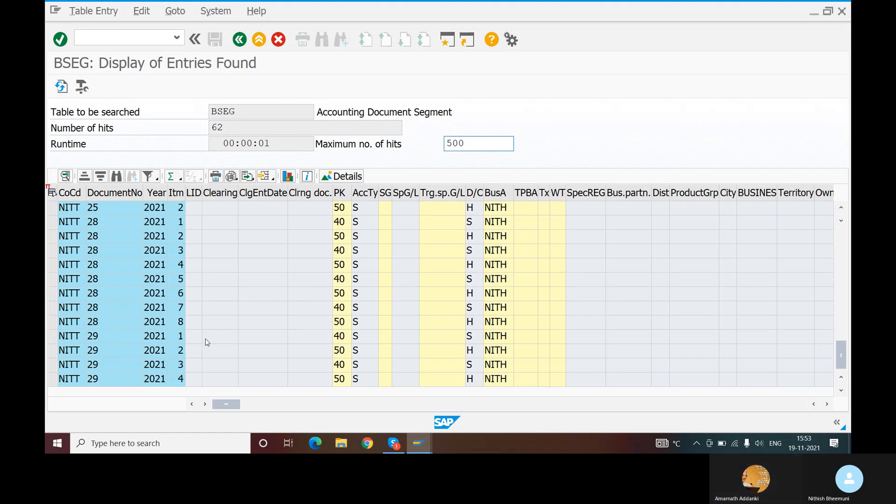
pyautogui.click(842, 377)
pyautogui.click(841, 378)
pyautogui.click(842, 377)
pyautogui.click(842, 377)
pyautogui.click(842, 377)
pyautogui.click(841, 377)
pyautogui.click(842, 377)
pyautogui.click(841, 377)
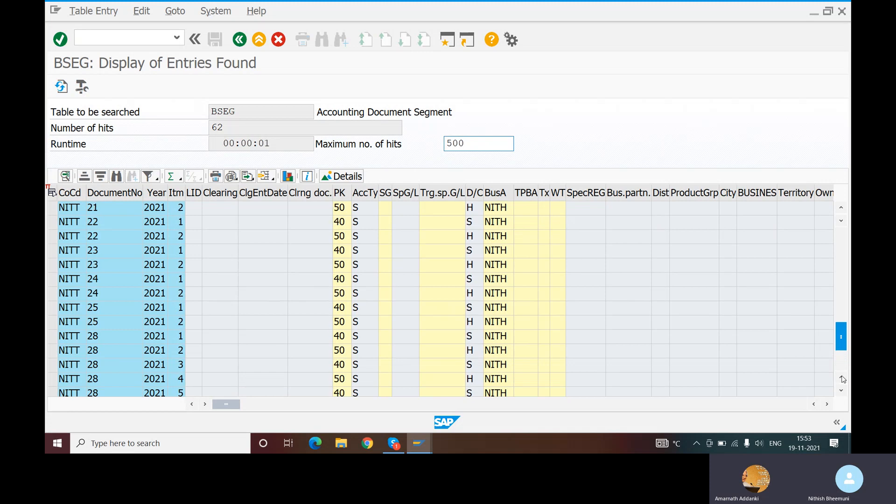
pyautogui.click(842, 393)
pyautogui.click(842, 393)
pyautogui.click(843, 393)
pyautogui.click(842, 393)
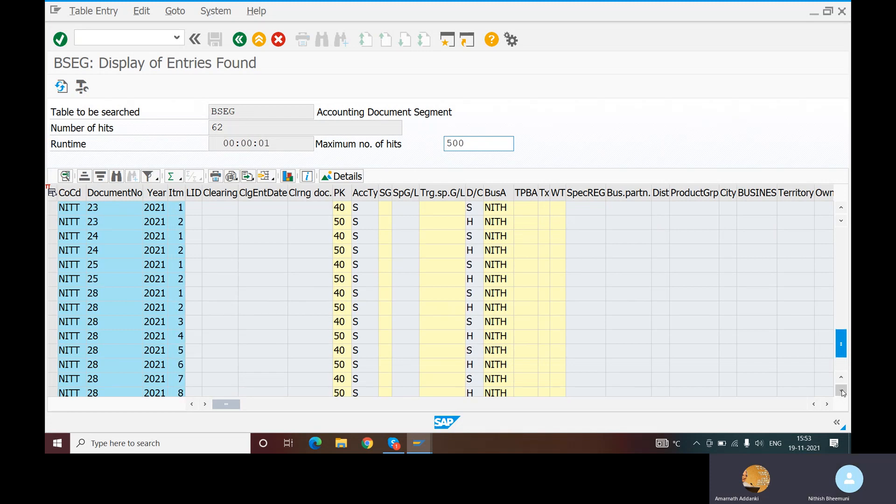
pyautogui.click(843, 393)
pyautogui.click(842, 393)
pyautogui.click(842, 394)
pyautogui.click(842, 394)
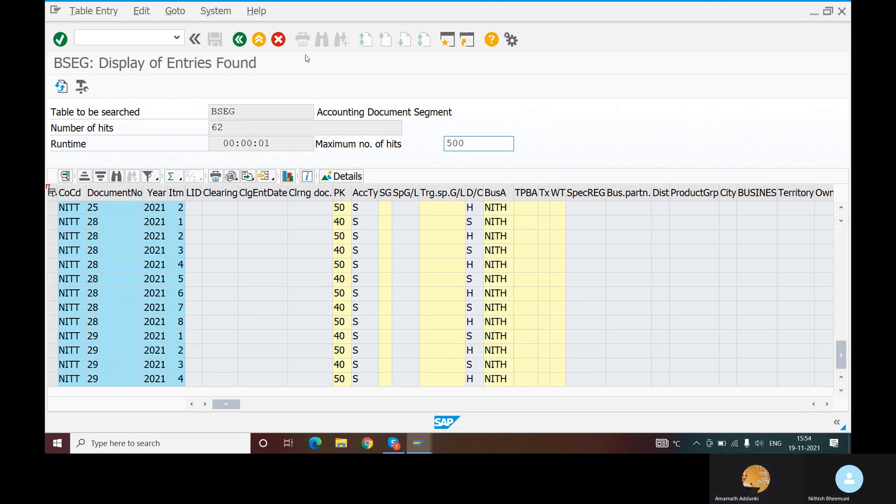
# Step: Leave the BSEG results and restart the general table display with /NSE16N
pyautogui.click(115, 38)
pyautogui.write('/NSE1')
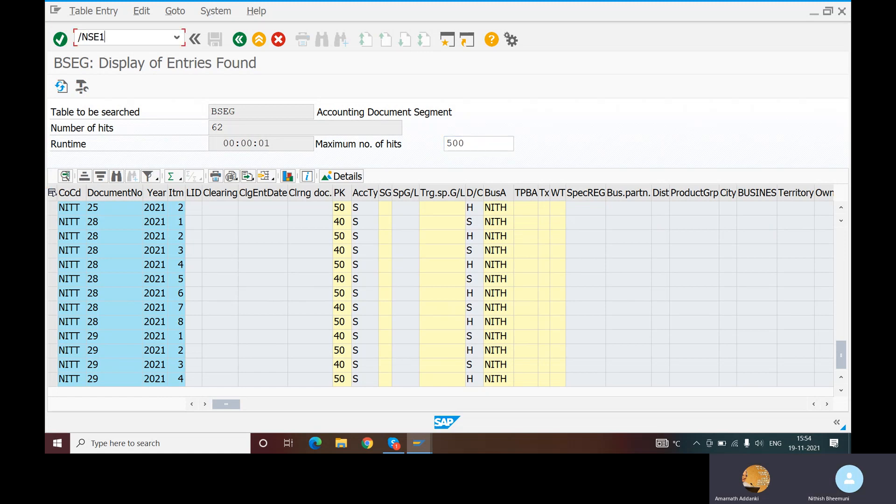
pyautogui.write('6N')
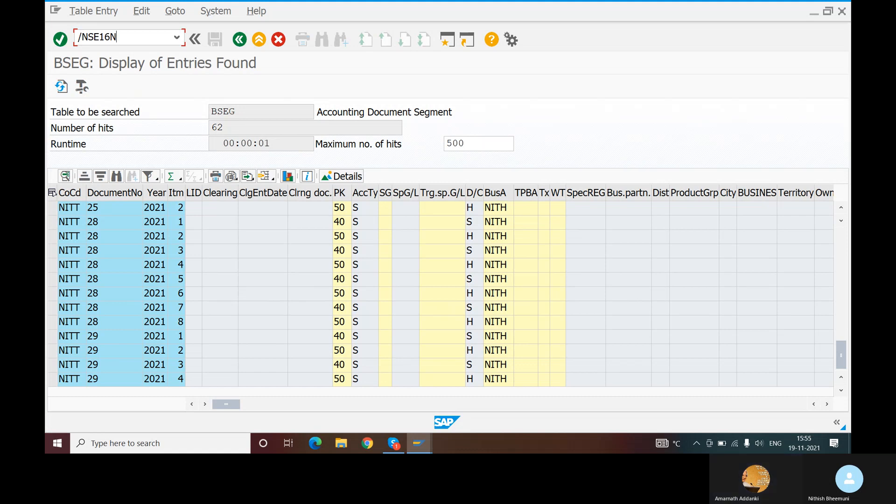
pyautogui.press('Return')
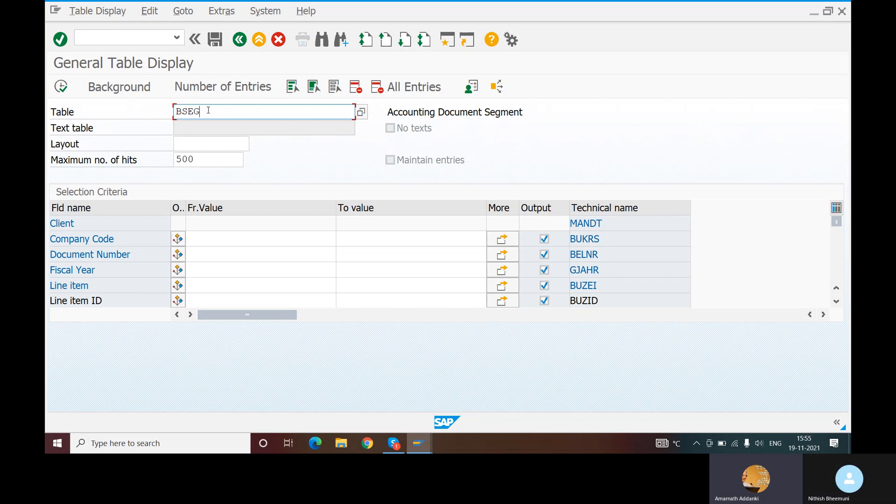
# Step: Replace the table name with T001 and load its selection fields
pyautogui.press('BackSpace')
pyautogui.press('BackSpace')
pyautogui.press('BackSpace')
pyautogui.press('BackSpace')
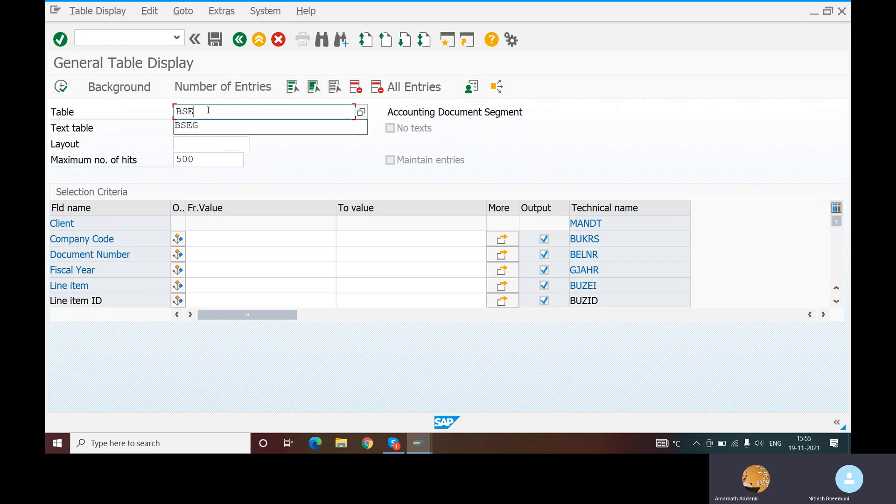
pyautogui.write('T001')
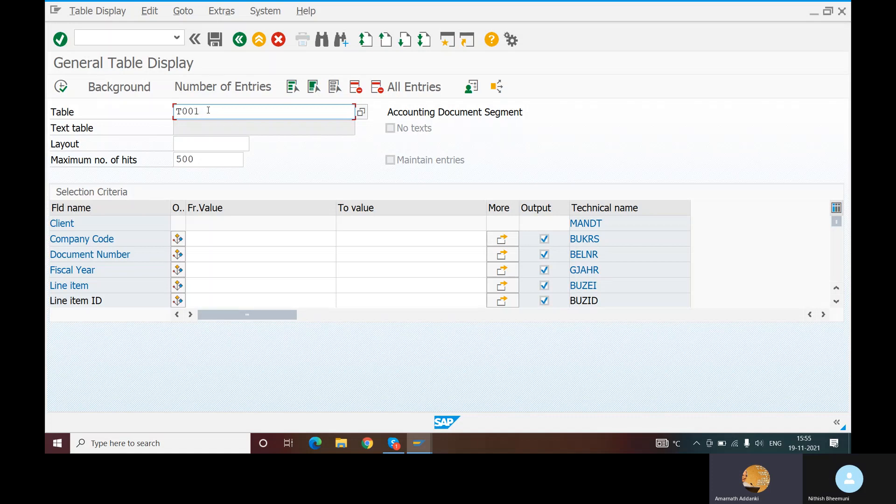
pyautogui.press('Return')
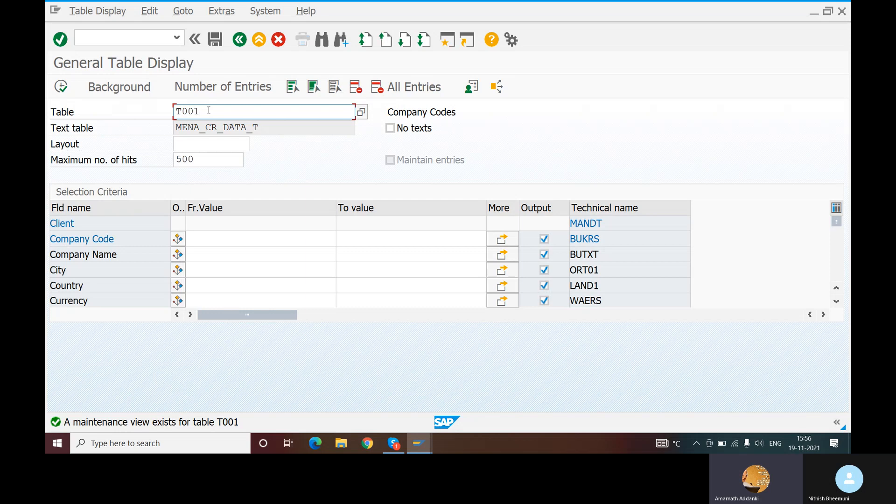
pyautogui.press('Return')
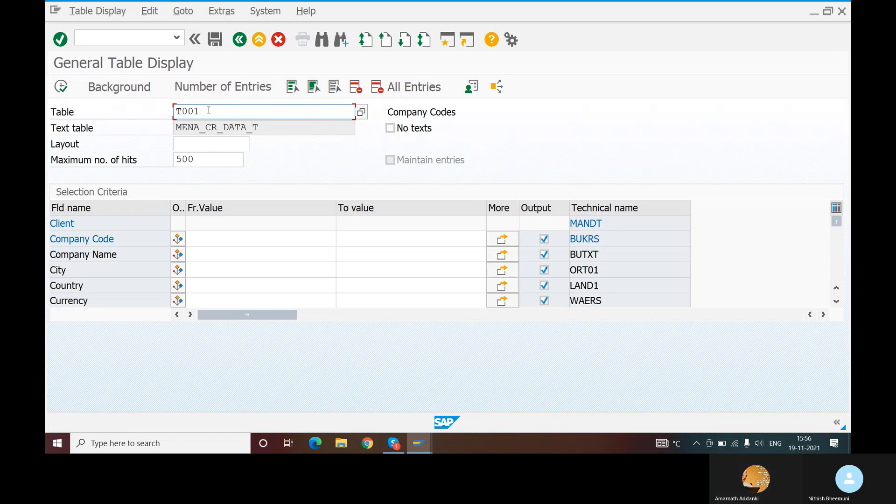
# Step: Clear the maximum number of hits for the T001 selection
pyautogui.click(202, 157)
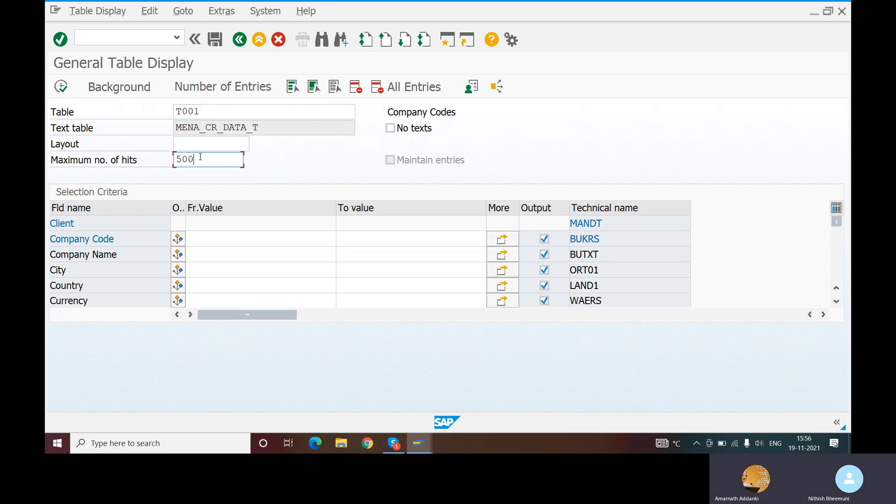
pyautogui.press('BackSpace')
pyautogui.press('BackSpace')
pyautogui.press('BackSpace')
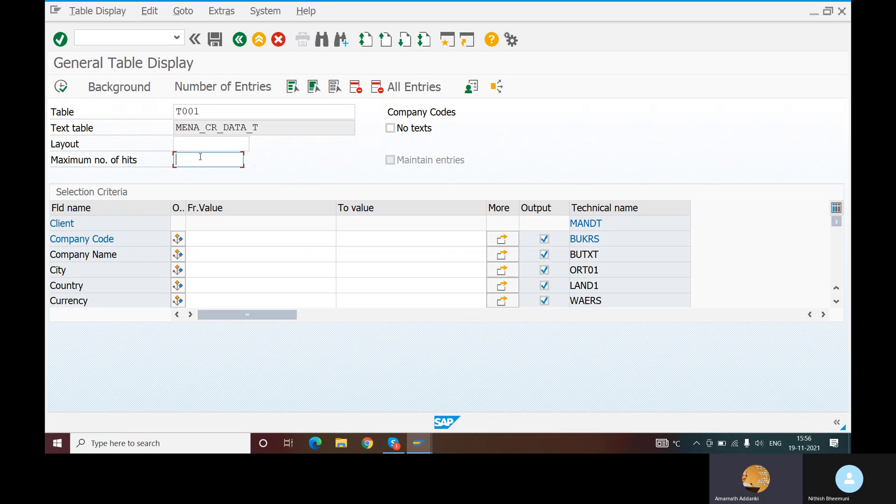
# Step: Check the number of entries in table T001 and display all of them
pyautogui.click(228, 90)
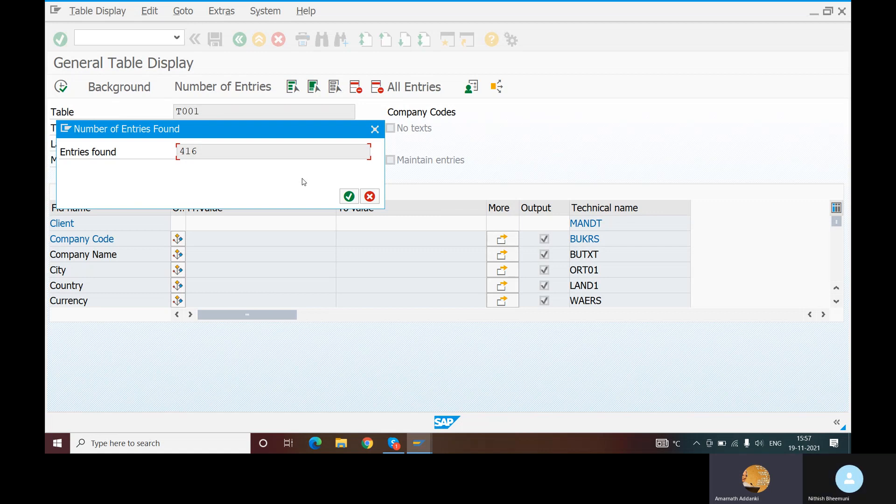
pyautogui.click(349, 197)
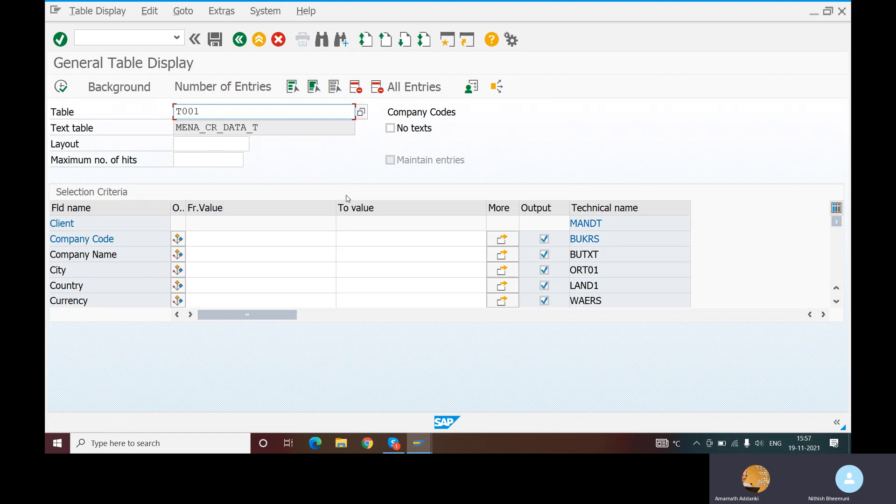
pyautogui.click(61, 87)
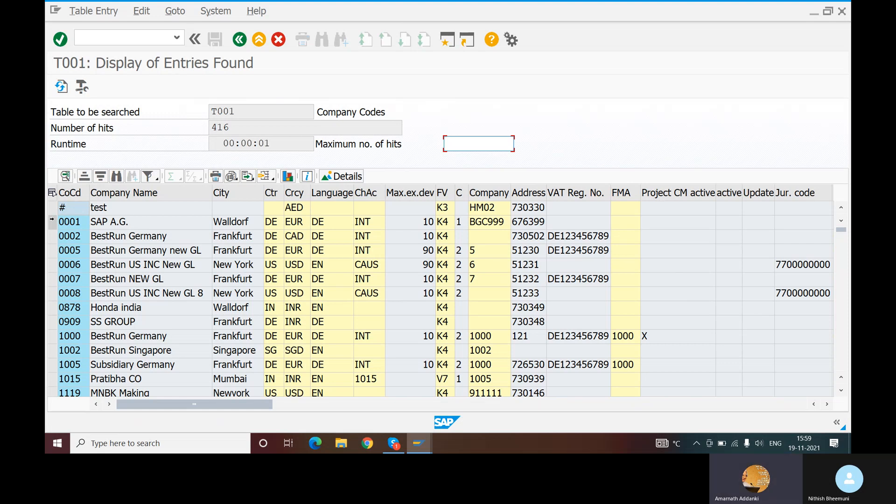
# Step: Filter the T001 entries on the company code column for the value NITT
pyautogui.click(52, 222)
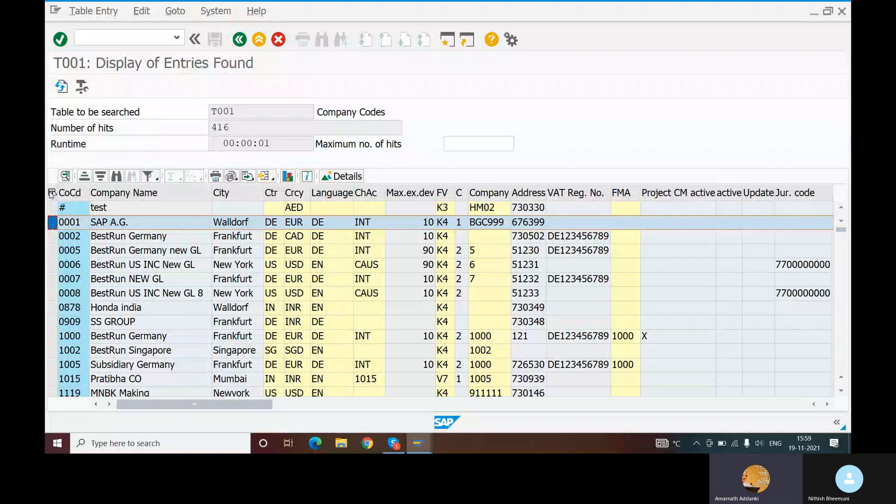
pyautogui.click(73, 192)
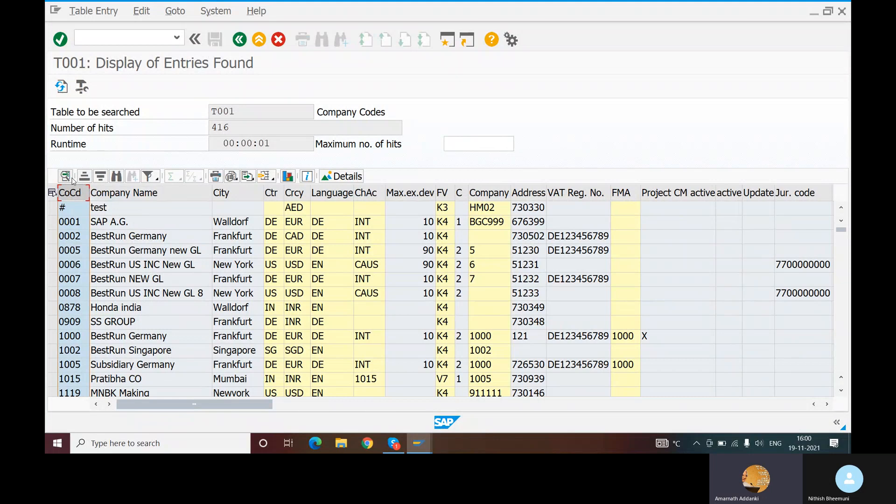
pyautogui.click(149, 177)
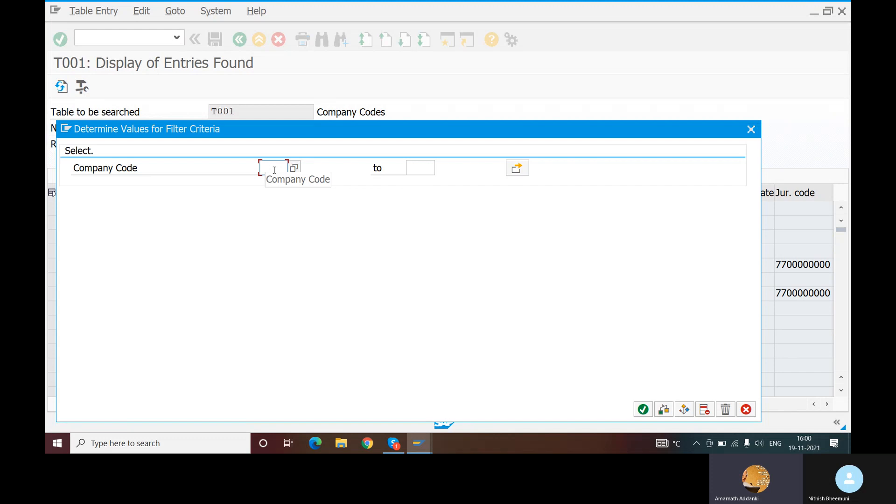
pyautogui.write('N')
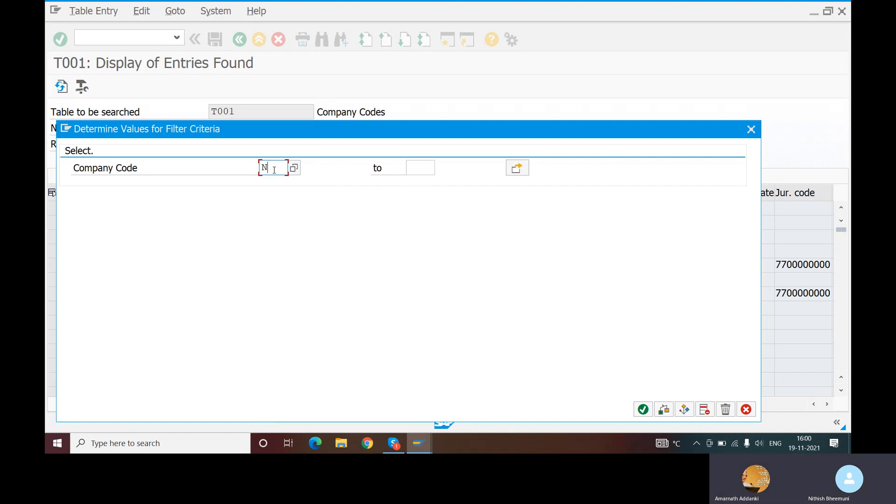
pyautogui.write('ITT')
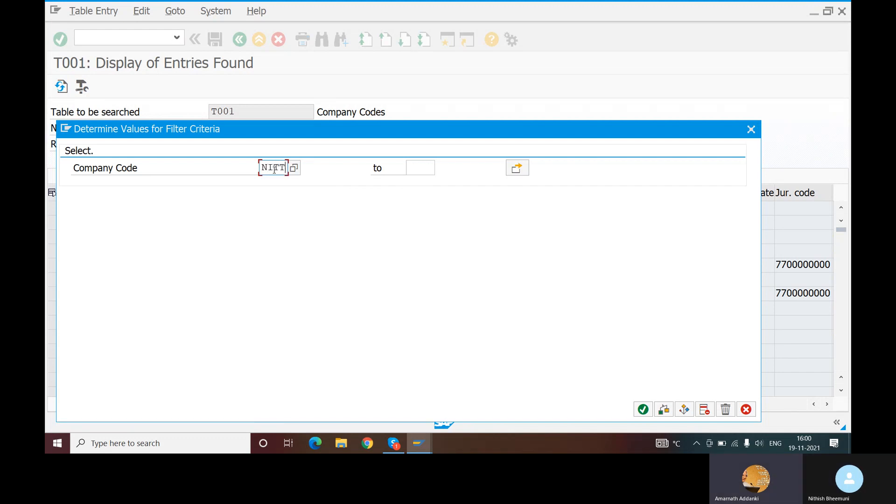
pyautogui.press('Return')
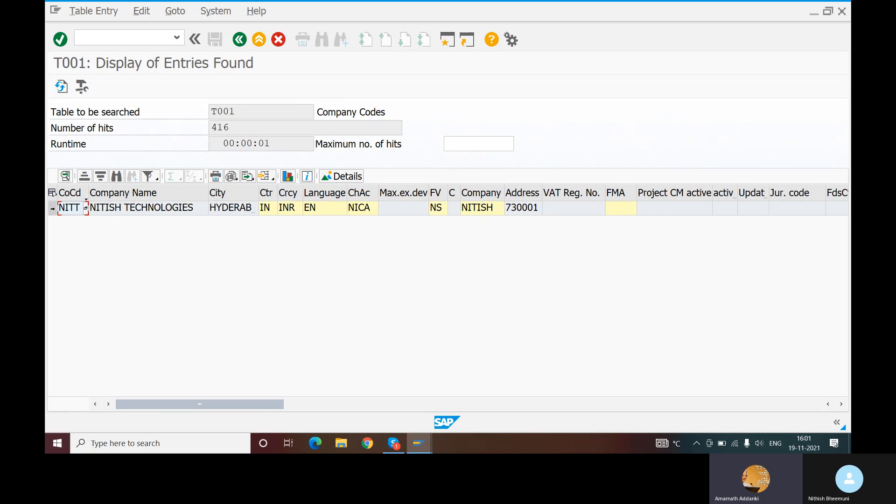
# Step: Show the details of the NITT company code entry, review its fields down to the posting period variant, and close them
pyautogui.click(52, 209)
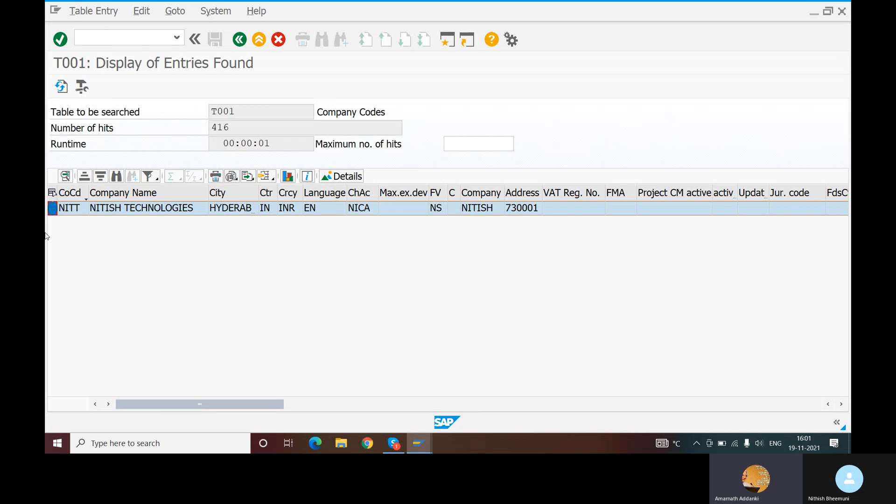
pyautogui.click(65, 177)
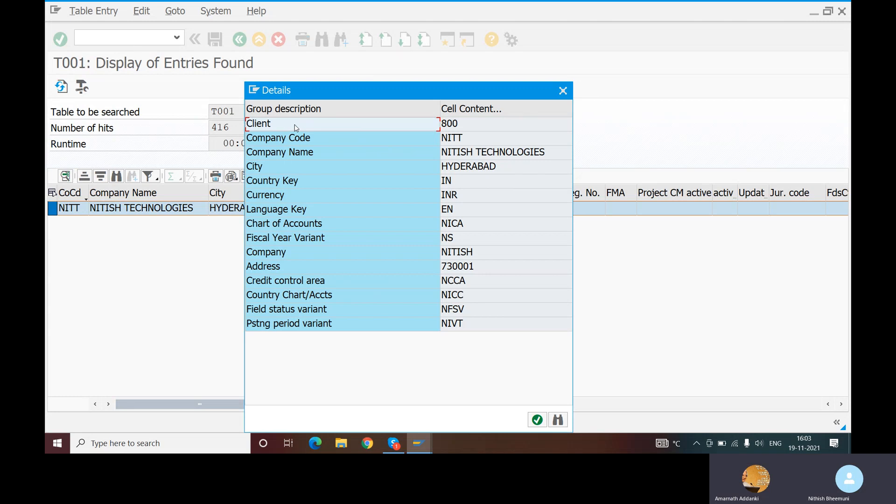
pyautogui.press('pagedown')
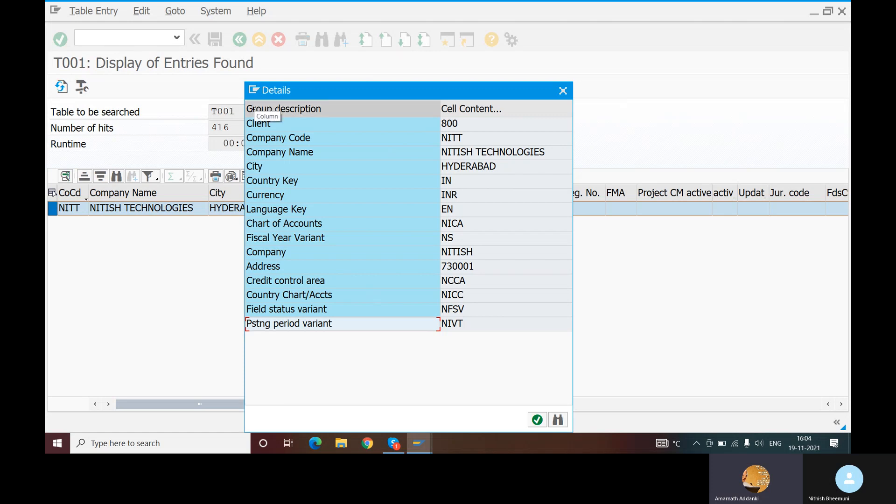
pyautogui.click(256, 111)
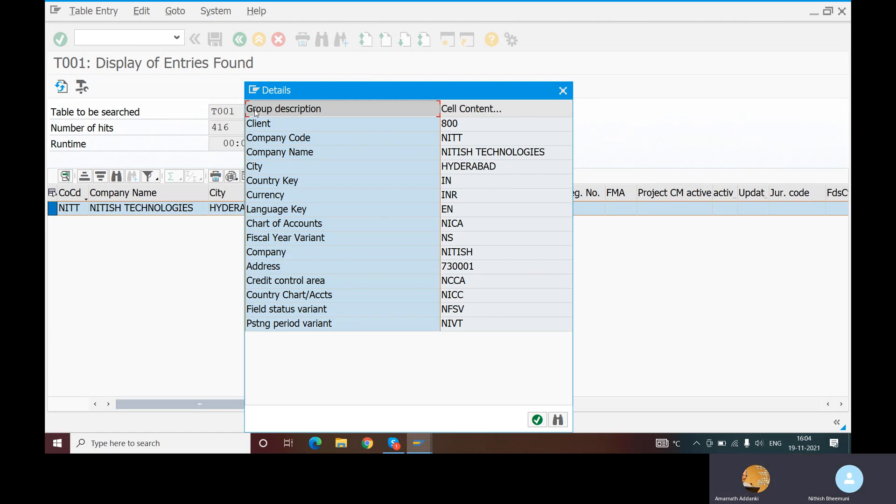
pyautogui.click(255, 111)
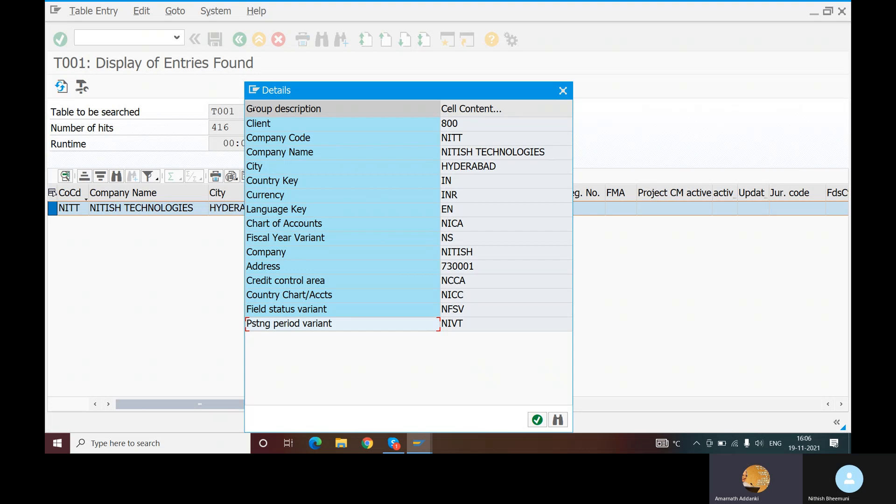
pyautogui.click(564, 93)
# Step: Restart the general table display with /NSE16N and list the T001 entries with the default maximum number of hits
pyautogui.click(114, 35)
pyautogui.write('SE1')
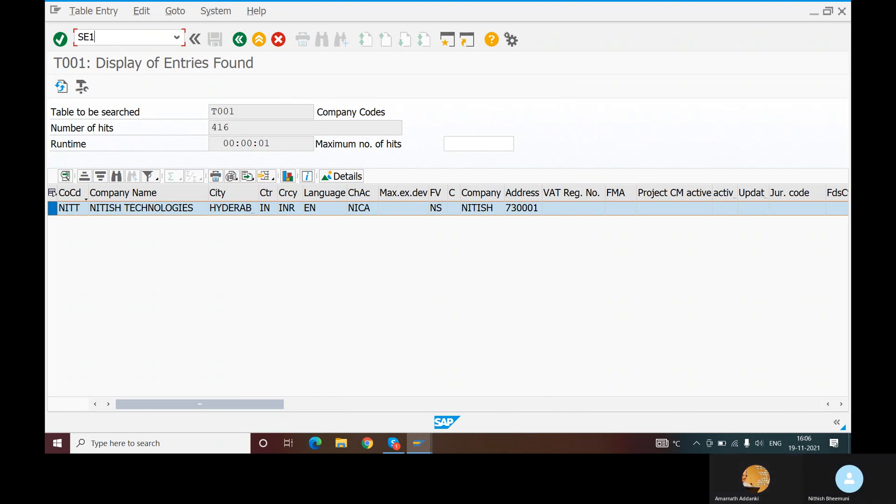
pyautogui.write('6')
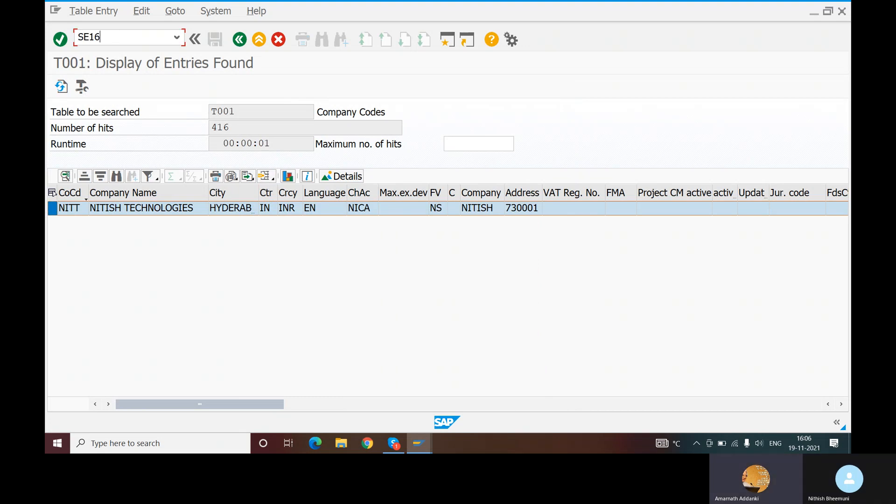
pyautogui.press('BackSpace')
pyautogui.press('BackSpace')
pyautogui.press('BackSpace')
pyautogui.press('BackSpace')
pyautogui.write('/NSE16N')
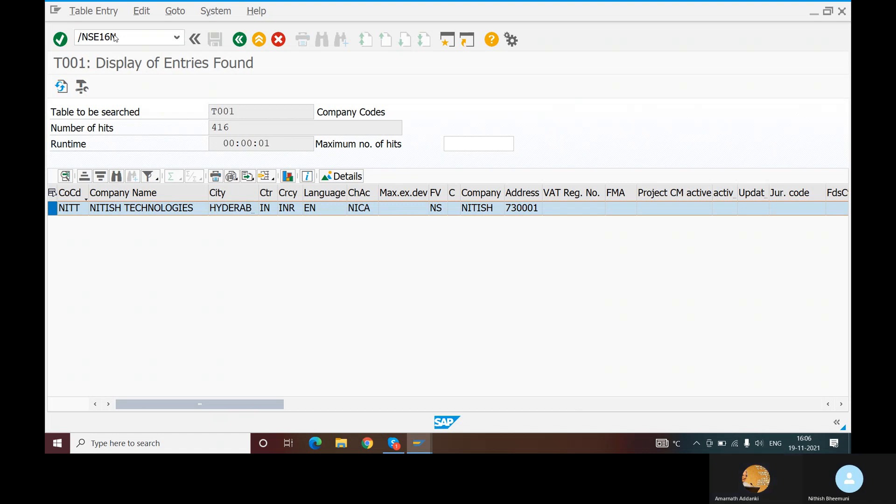
pyautogui.press('Return')
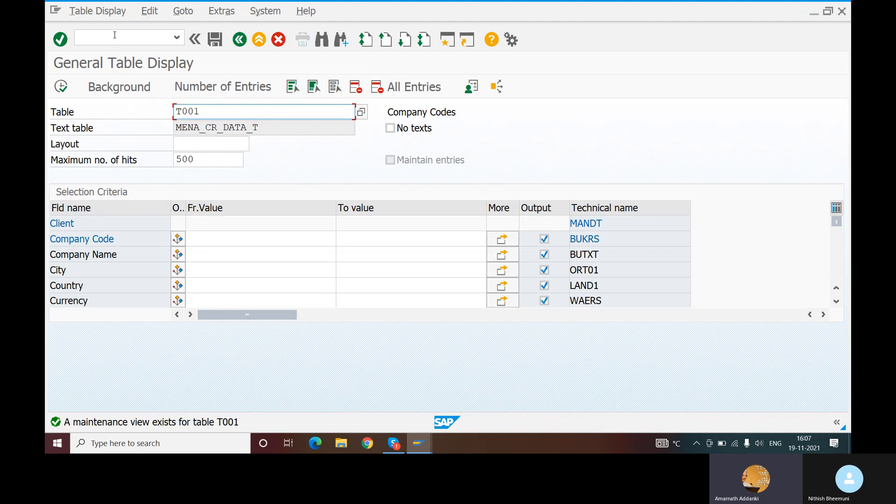
pyautogui.click(62, 86)
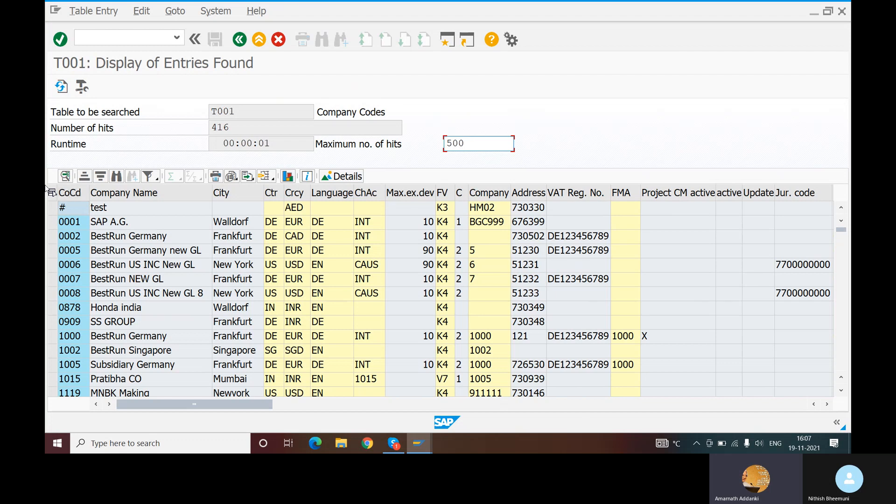
# Step: Start a spreadsheet export of the T001 list in the format Excel (In Existing XXL Format)
pyautogui.click(248, 177)
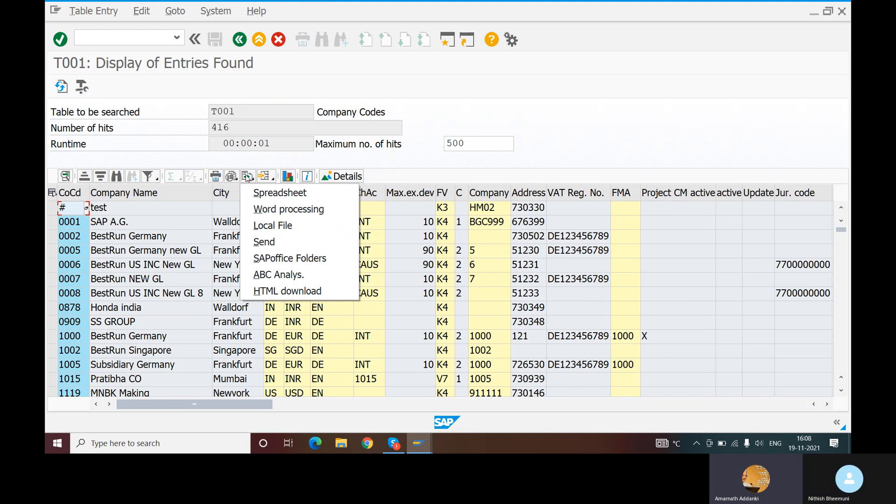
pyautogui.click(275, 195)
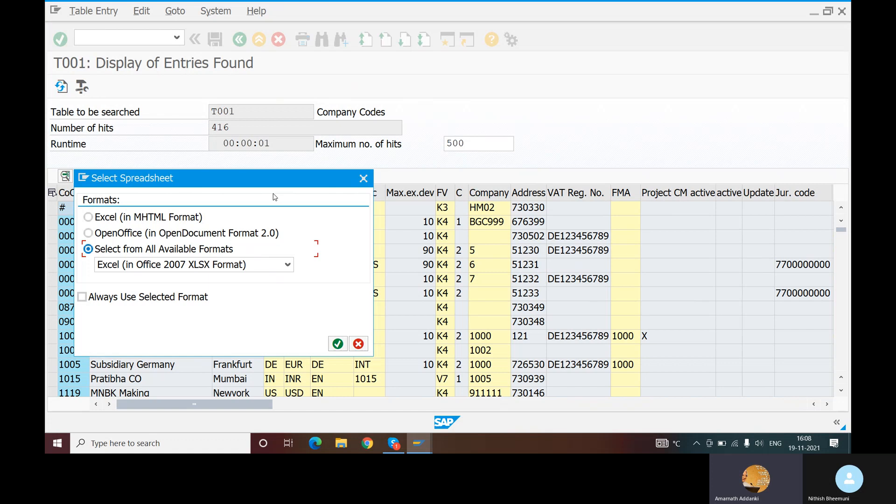
pyautogui.click(284, 264)
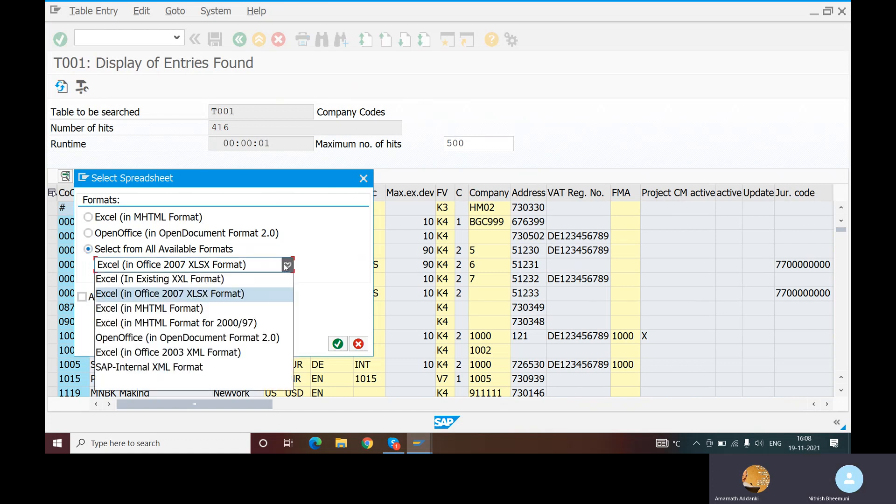
pyautogui.click(150, 279)
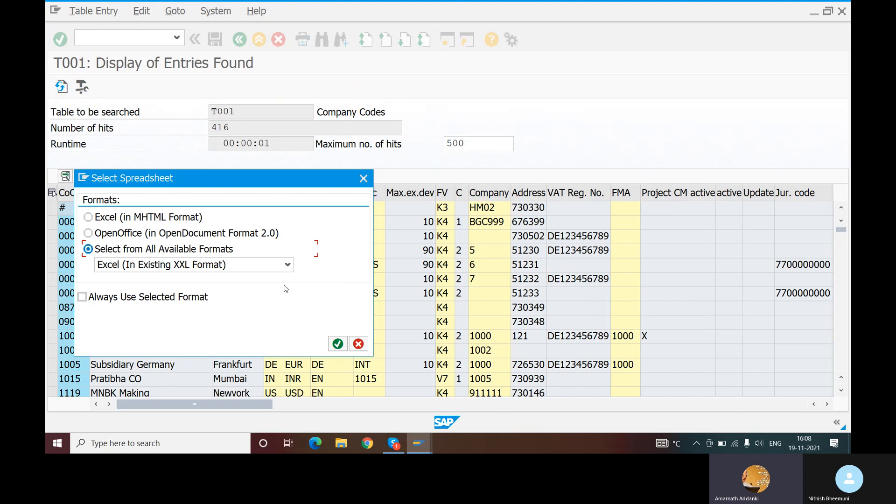
pyautogui.click(334, 347)
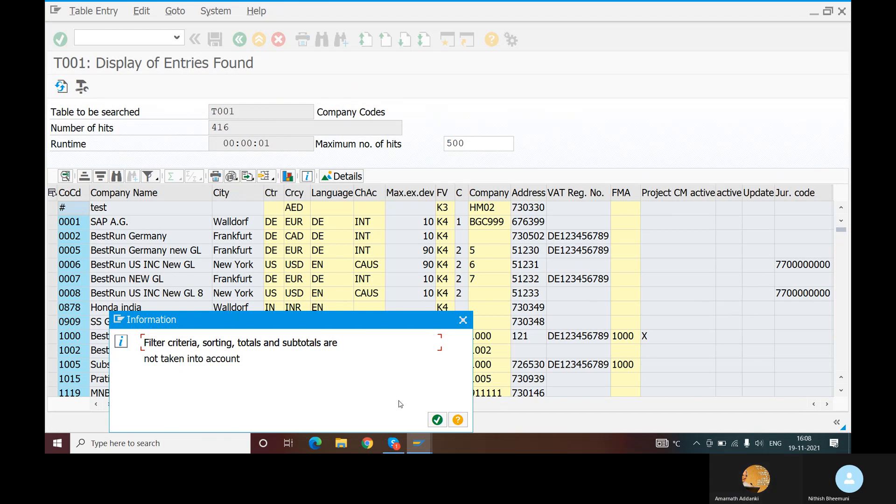
# Step: Accept the filter and sorting notice and export the list to Microsoft Excel in Table processing mode
pyautogui.click(437, 420)
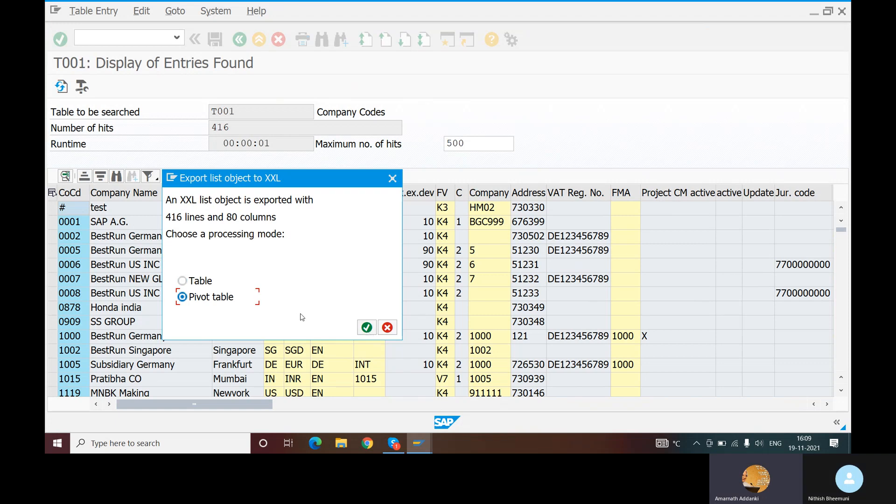
pyautogui.click(182, 281)
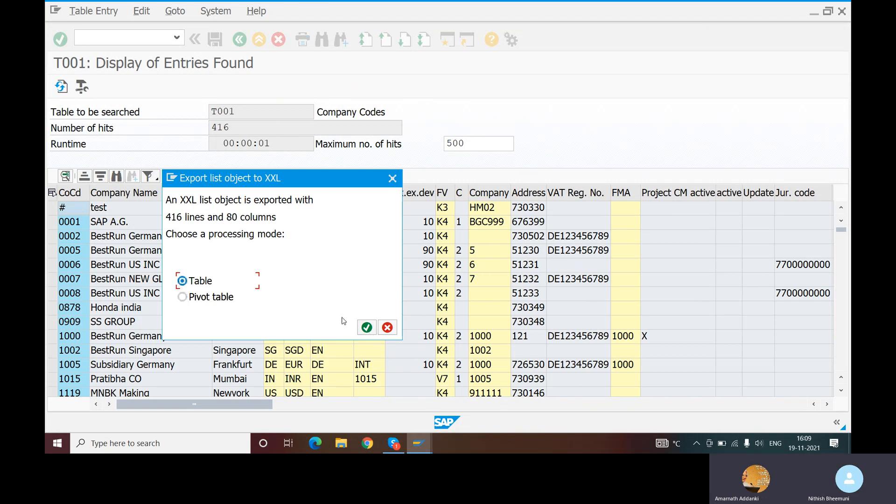
pyautogui.click(367, 328)
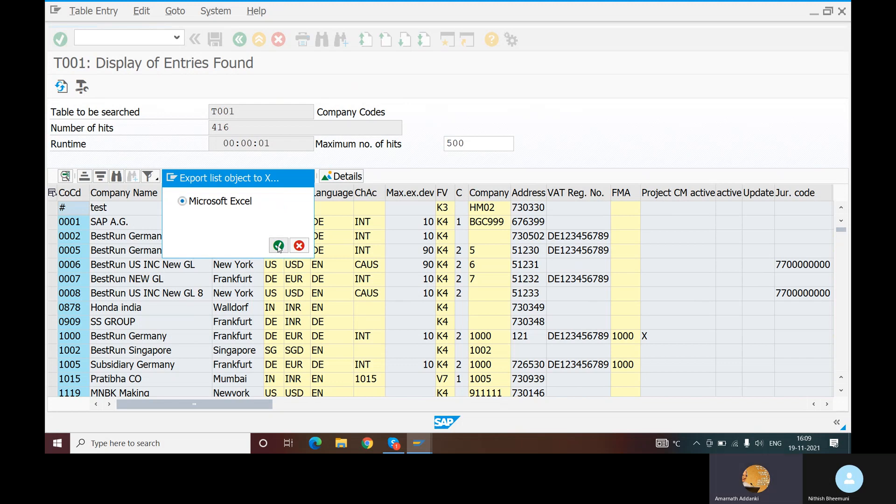
pyautogui.click(278, 246)
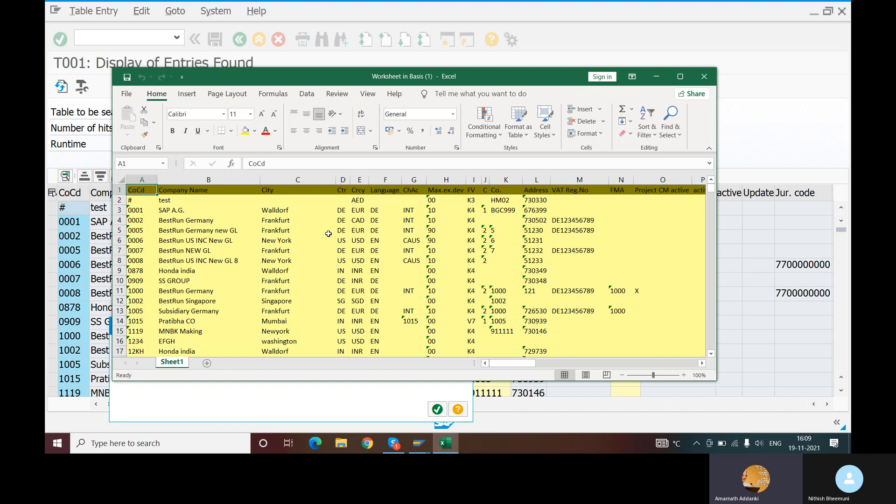
# Step: Save the exported workbook to the Desktop as an Excel Workbook named Worksheet in Basis (1)
pyautogui.click(125, 80)
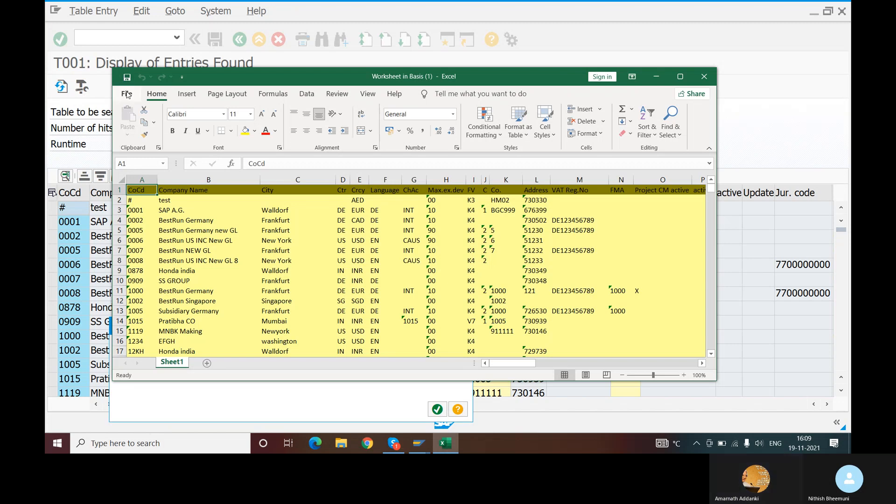
pyautogui.click(127, 94)
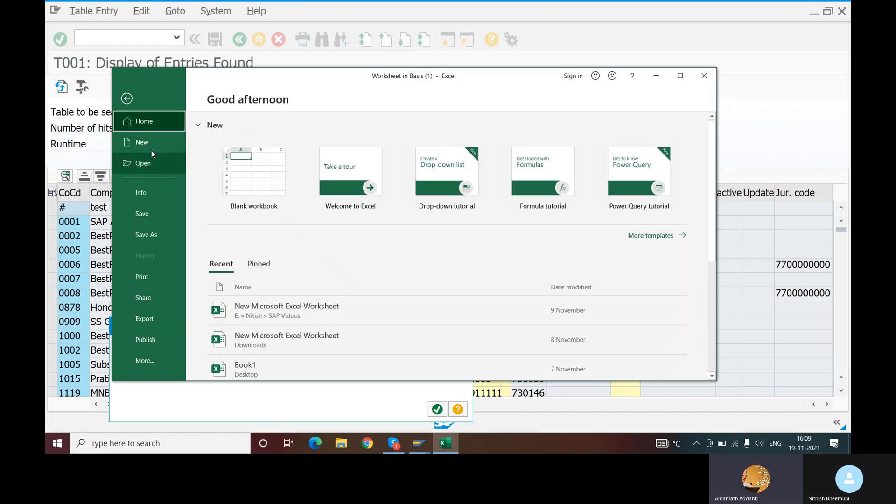
pyautogui.click(152, 236)
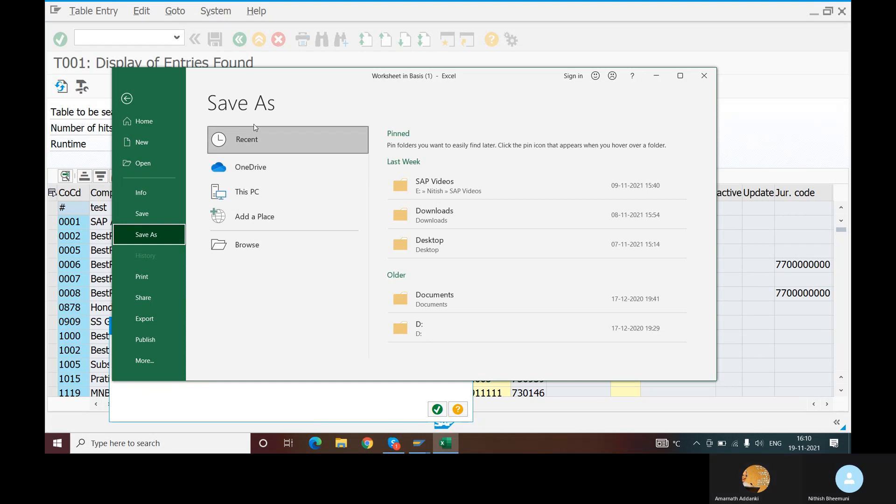
pyautogui.click(250, 194)
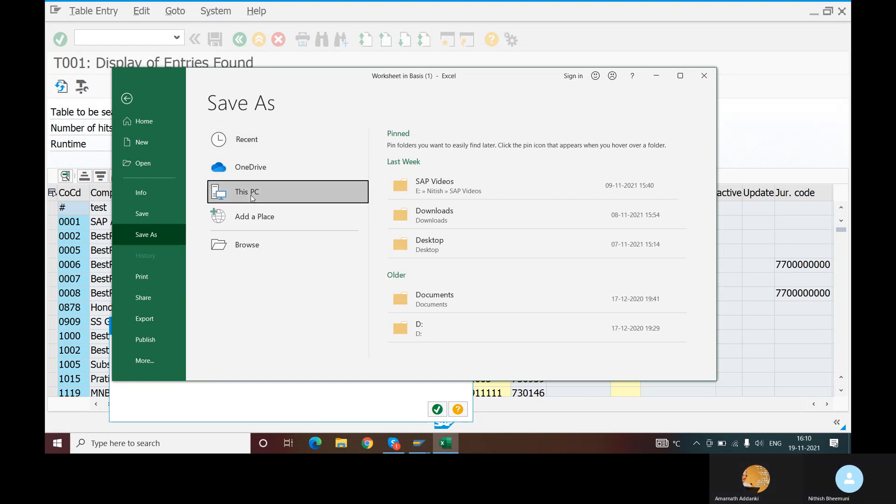
pyautogui.click(405, 251)
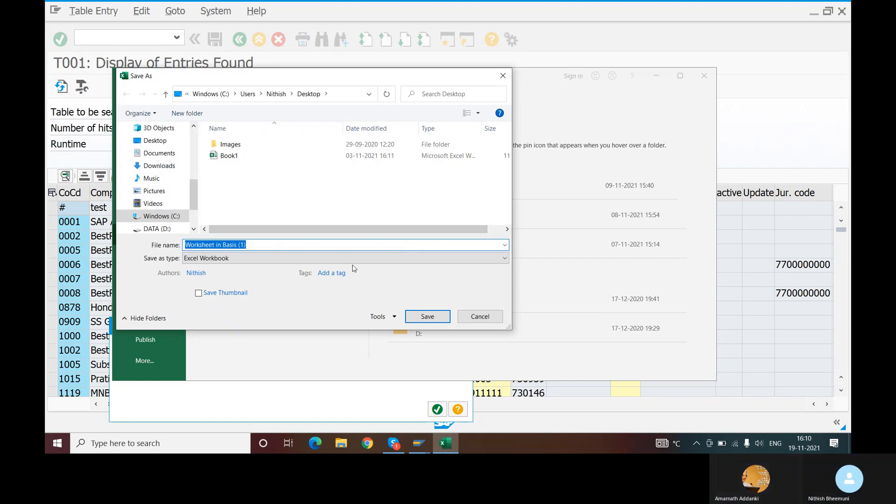
pyautogui.click(423, 319)
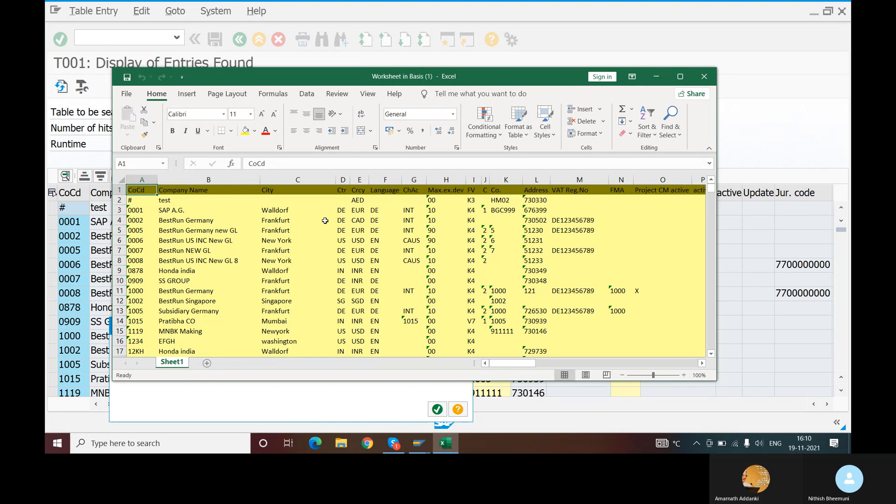
# Step: Look through the exported company code rows, close the workbook and acknowledge the save reminder in SAP
pyautogui.scroll(-7, 325, 221)
pyautogui.scroll(-7, 325, 221)
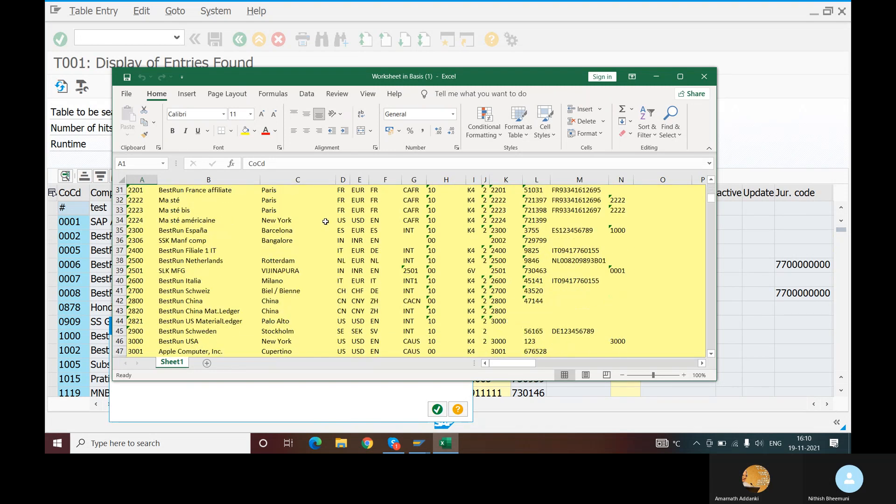
pyautogui.scroll(2, 326, 222)
pyautogui.scroll(12, 326, 223)
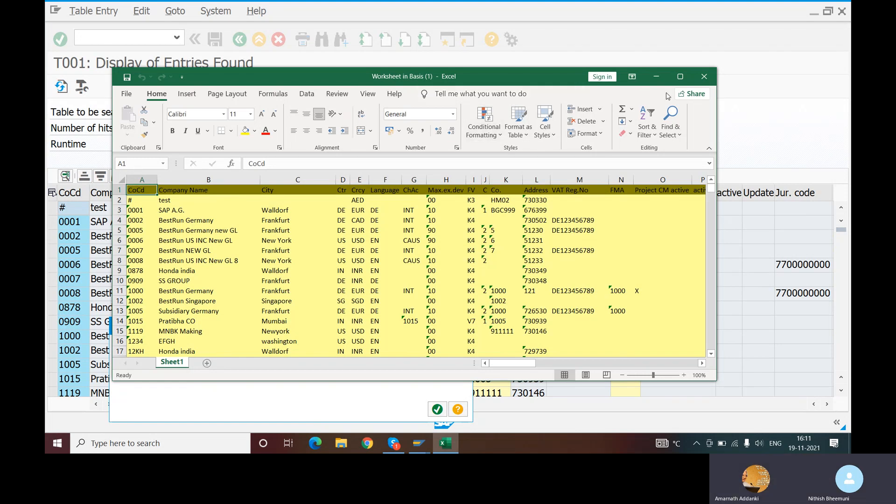
pyautogui.click(705, 78)
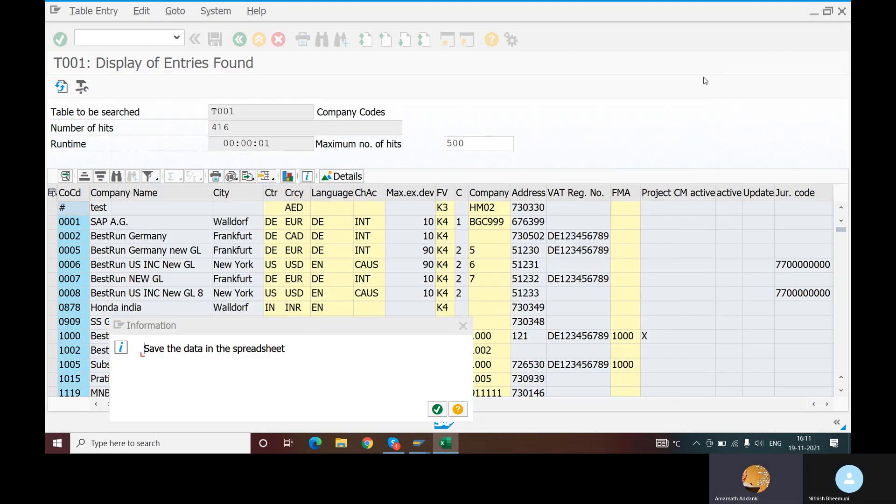
pyautogui.press('Return')
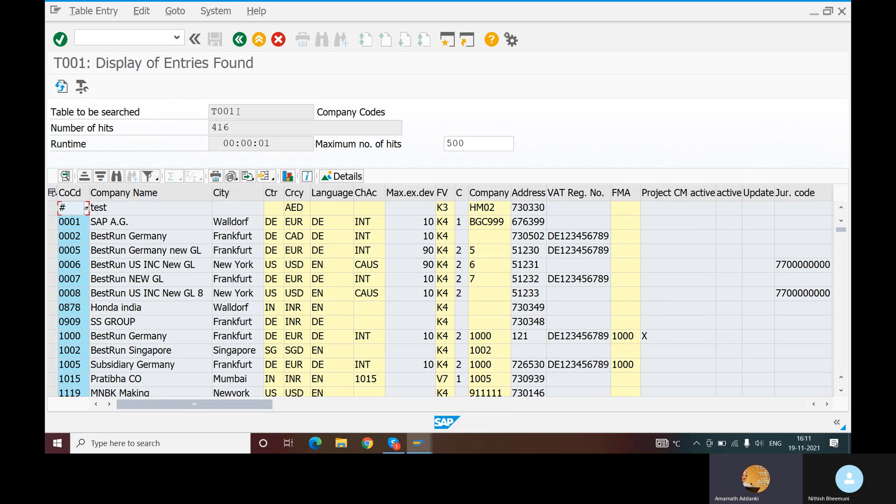
# Step: Restart transaction SE16N with /NSE16N and display the entries of table TGSB
pyautogui.click(105, 39)
pyautogui.write('/NSE16N')
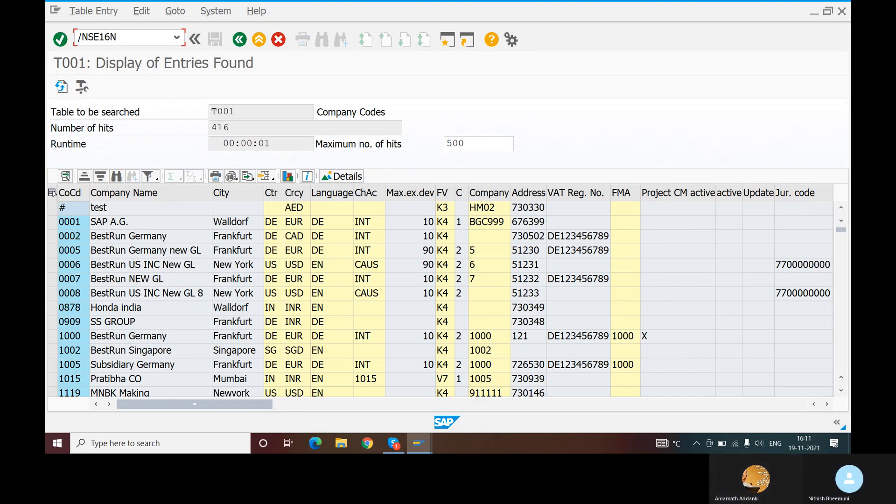
pyautogui.press('Return')
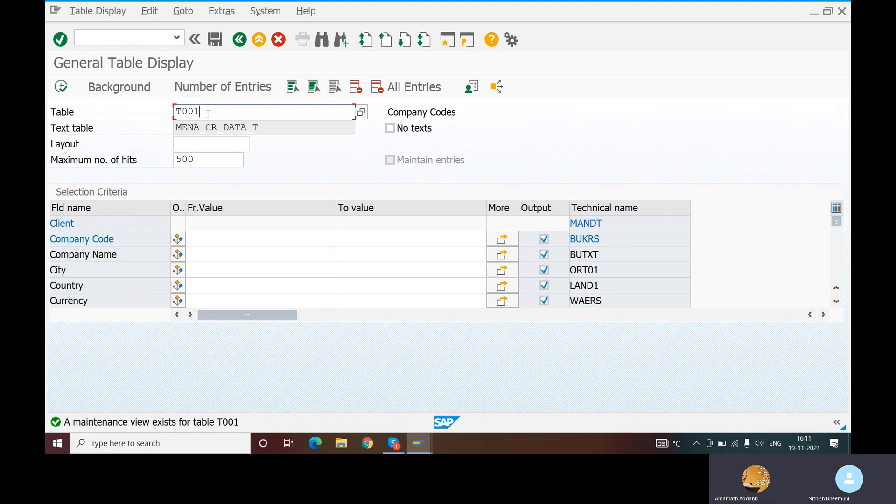
pyautogui.press('BackSpace')
pyautogui.press('BackSpace')
pyautogui.press('BackSpace')
pyautogui.press('BackSpace')
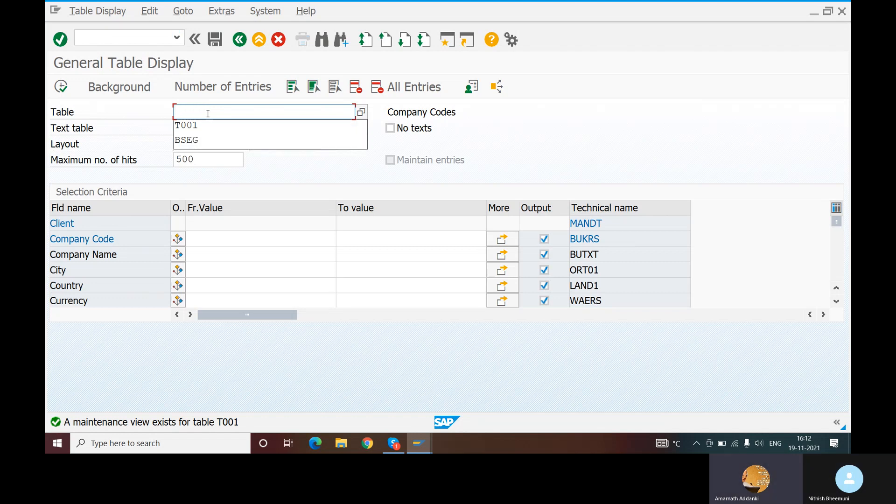
pyautogui.write('TGS')
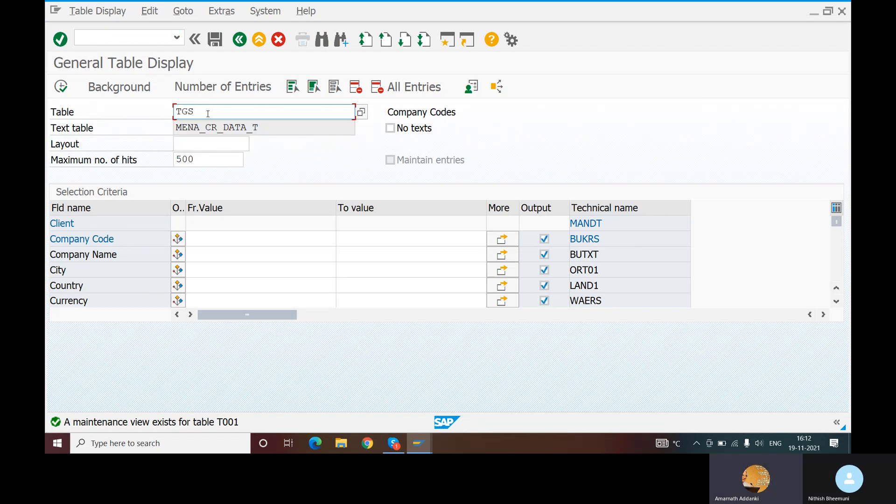
pyautogui.write('B')
pyautogui.click(61, 88)
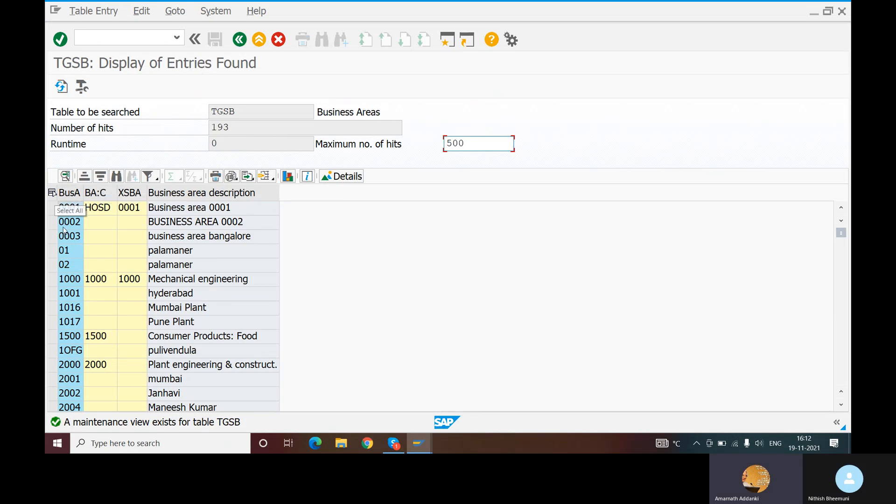
# Step: Start a spreadsheet export of the TGSB business area list in the format Excel (In Existing XXL Format)
pyautogui.click(250, 177)
pyautogui.click(268, 193)
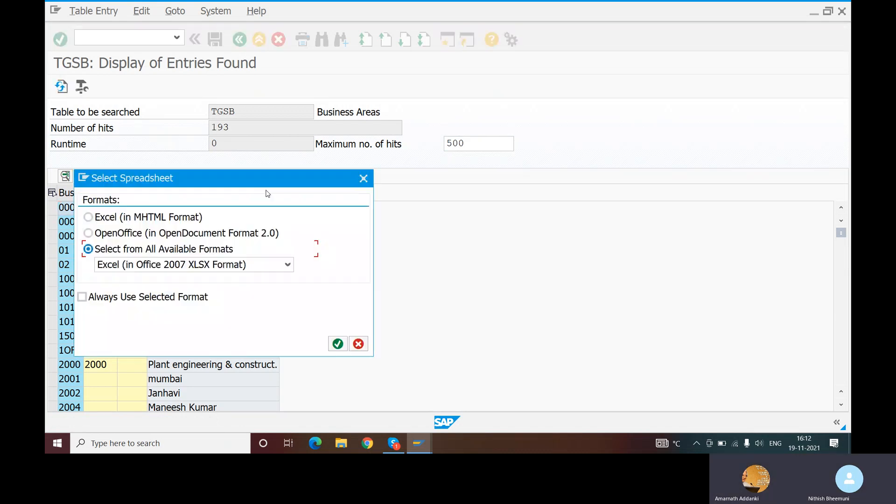
pyautogui.click(286, 269)
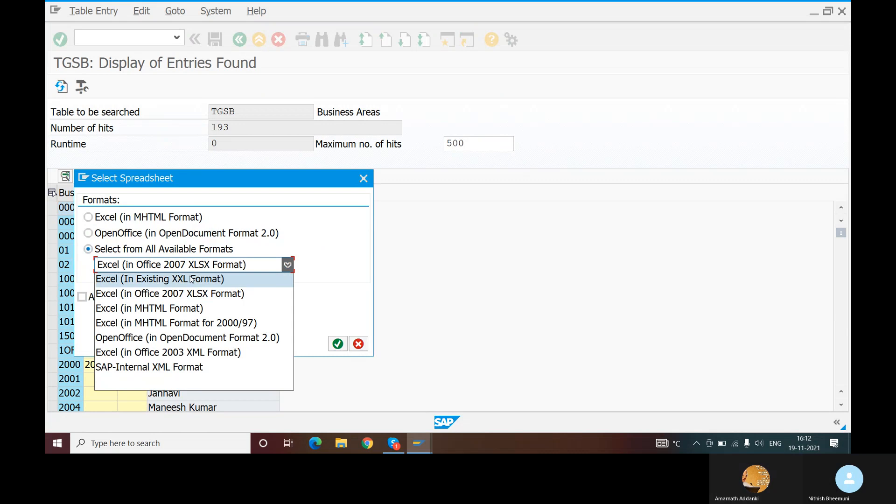
pyautogui.click(193, 280)
pyautogui.click(337, 345)
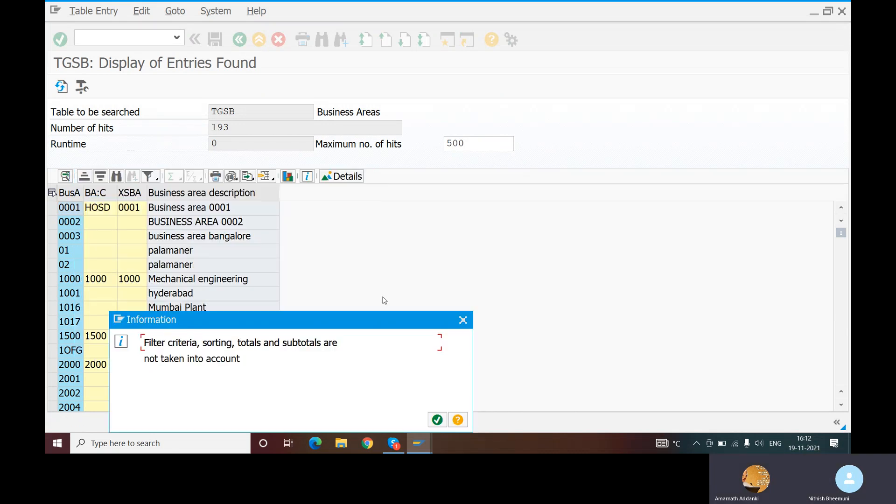
# Step: Accept the filter and sorting notice and export the business area list to Microsoft Excel in Table processing mode
pyautogui.click(437, 420)
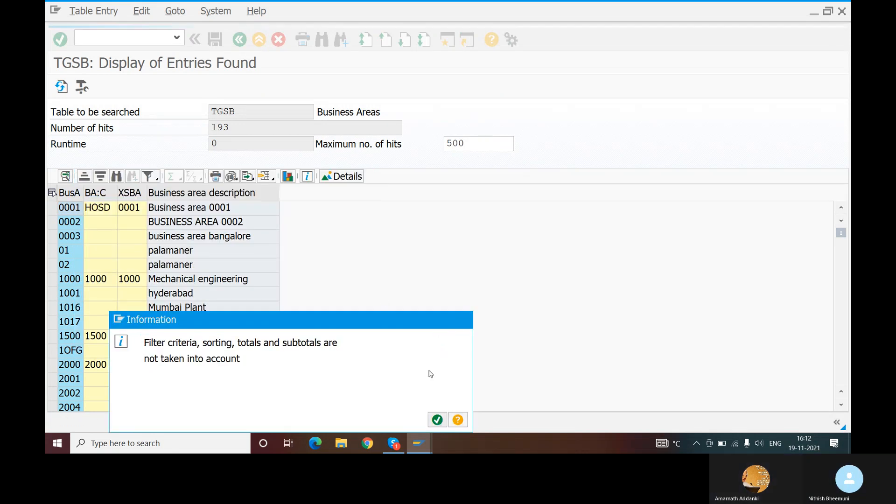
pyautogui.click(366, 327)
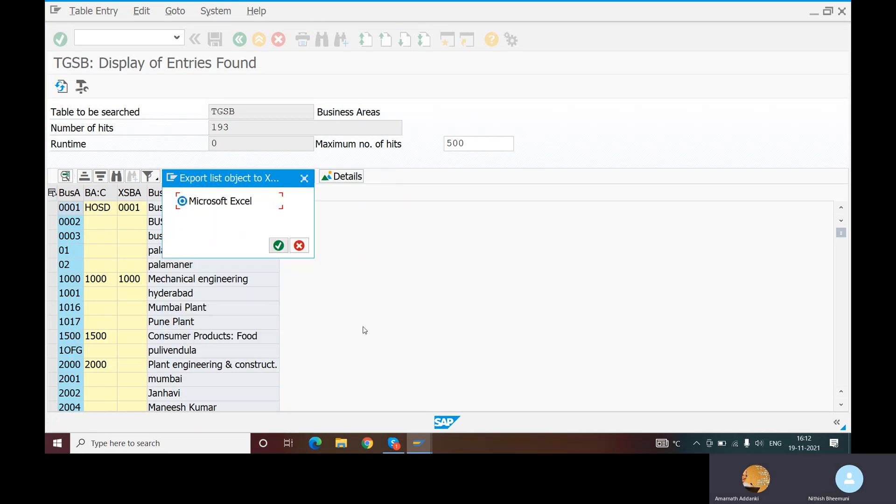
pyautogui.click(277, 247)
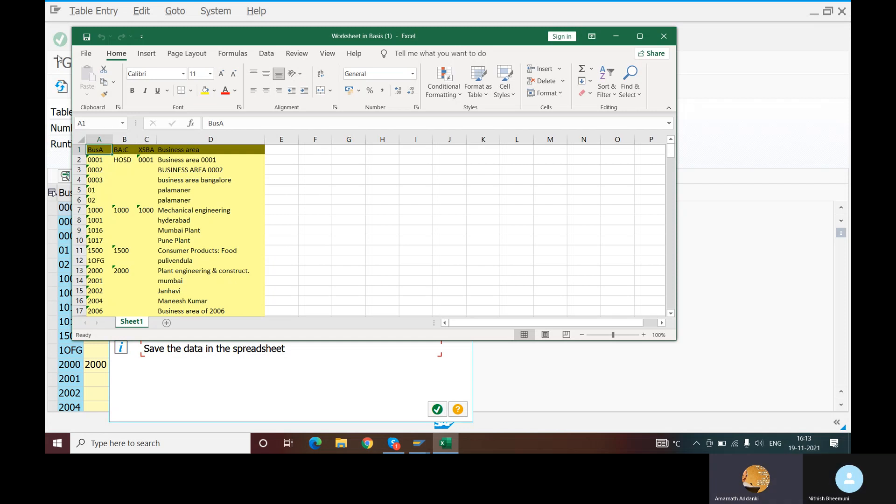
# Step: Save the exported business area workbook to the Desktop as an Excel Workbook named Worksheet in Basis (1)2
pyautogui.click(87, 53)
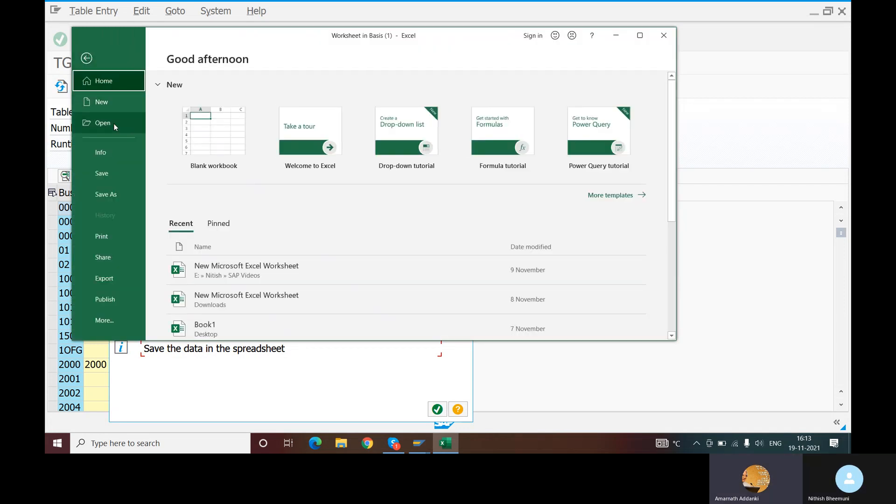
pyautogui.click(114, 195)
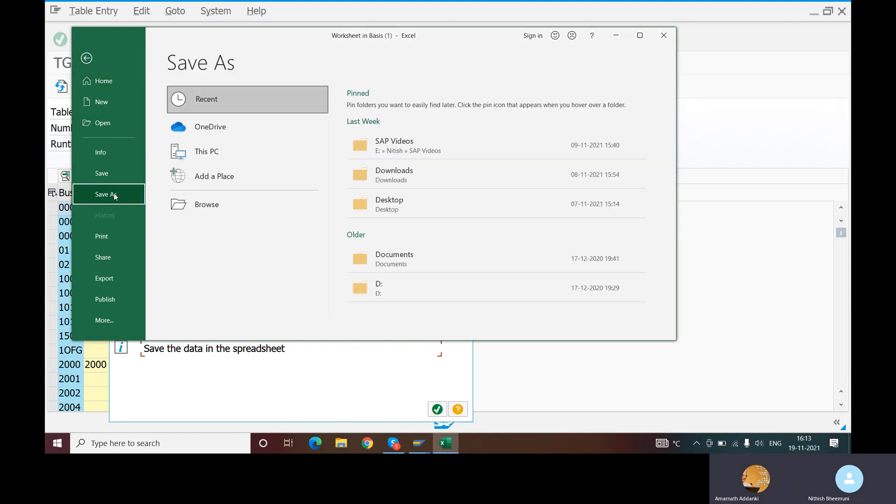
pyautogui.click(226, 158)
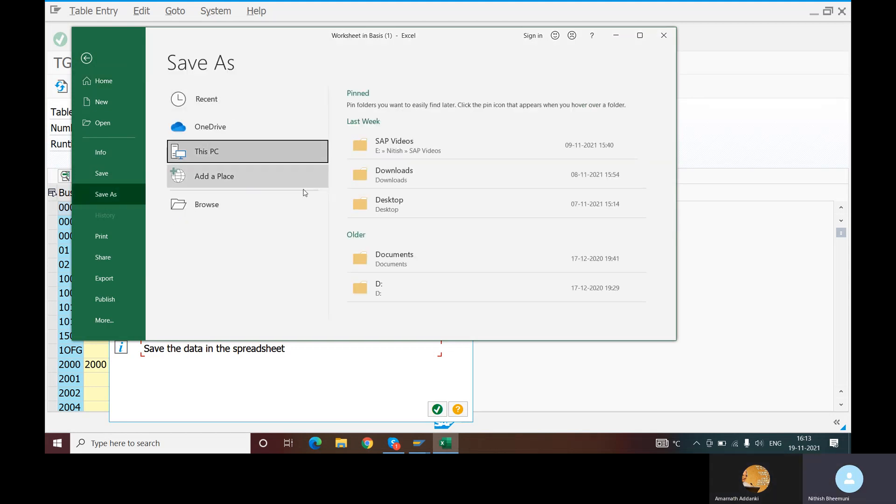
pyautogui.click(367, 202)
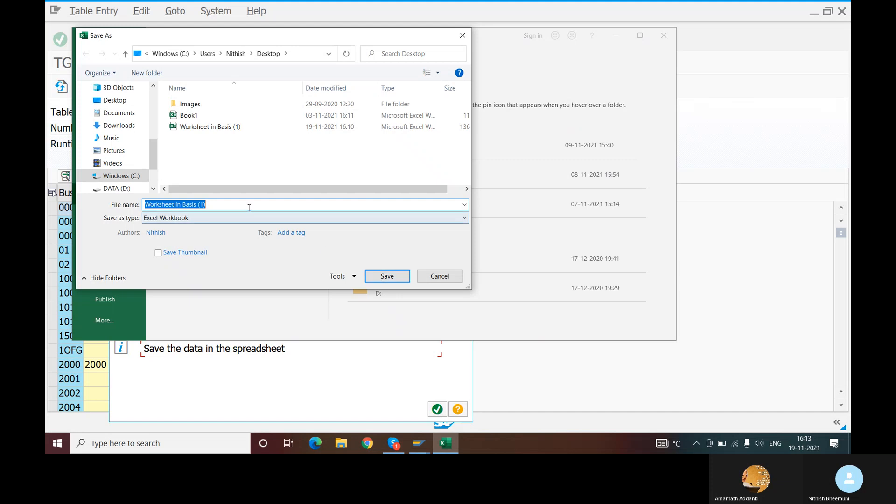
pyautogui.click(223, 205)
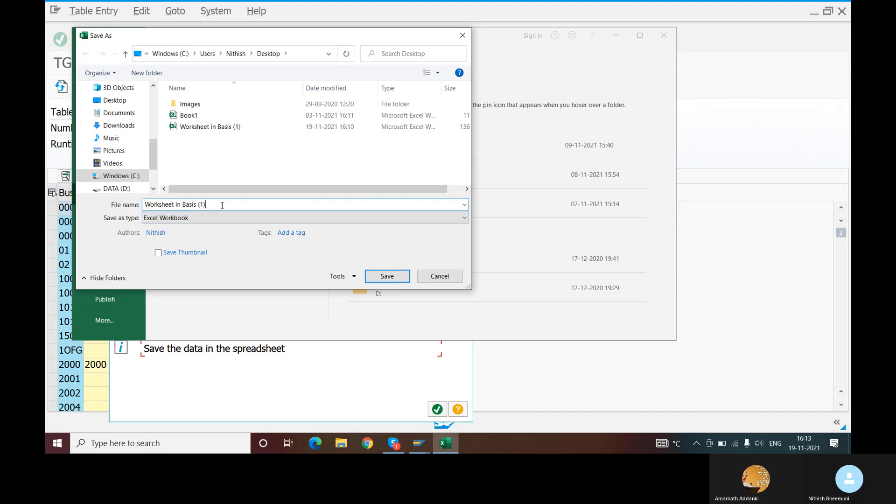
pyautogui.write('2')
pyautogui.click(380, 276)
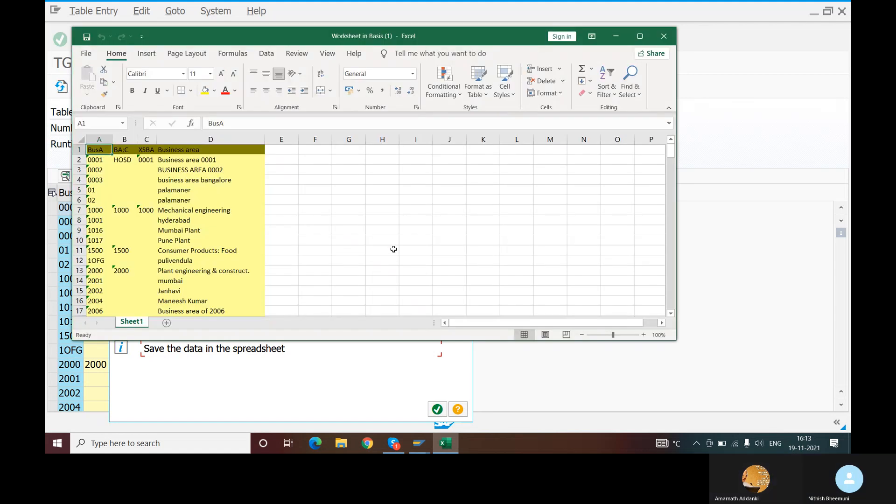
# Step: Look through the exported business area rows and close the workbook
pyautogui.scroll(-2, 427, 190)
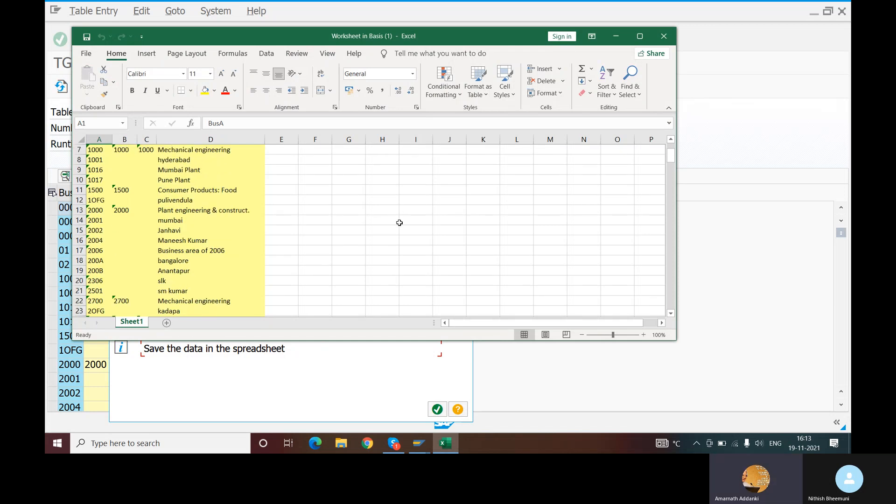
pyautogui.scroll(2, 398, 227)
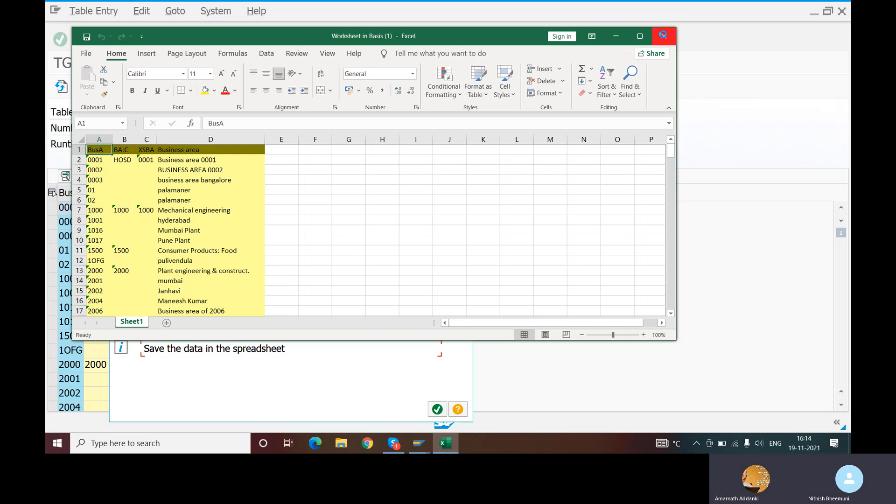
pyautogui.click(664, 36)
# Step: Switch back to SAP, restart SE16N with /NSE16N and display the entries of table T004
pyautogui.click(117, 38)
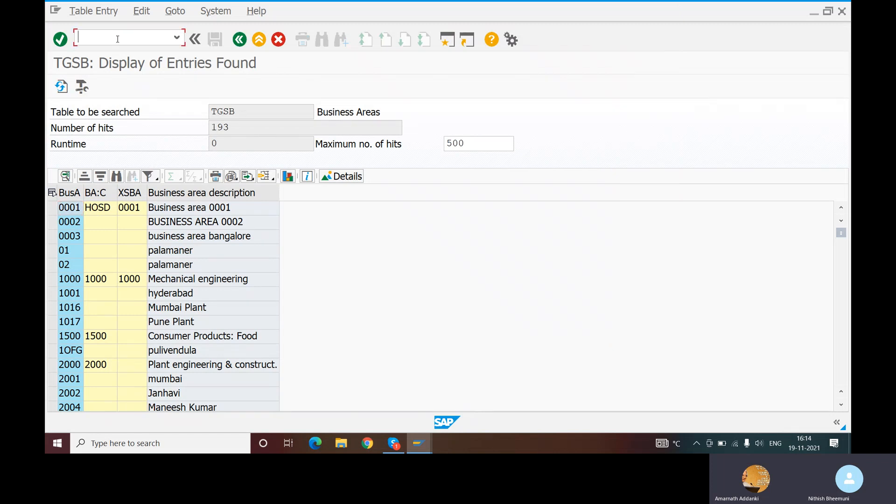
pyautogui.write('/N')
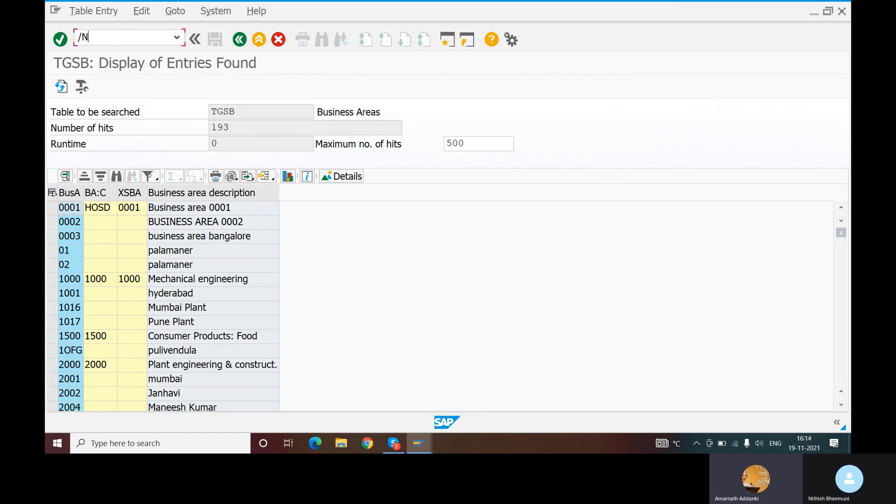
pyautogui.write('SE16N')
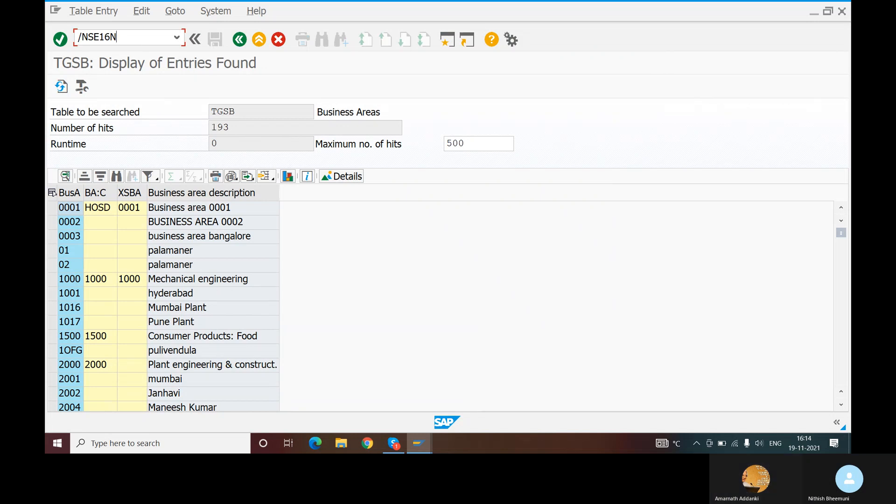
pyautogui.press('Return')
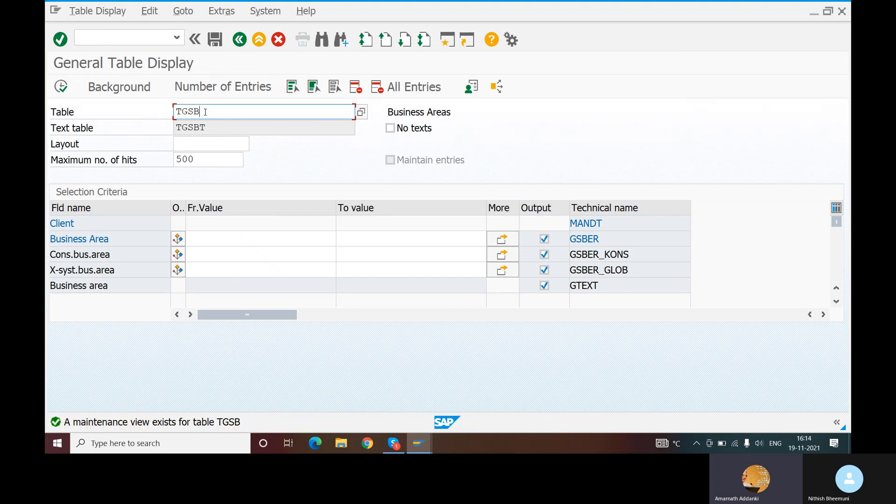
pyautogui.press('BackSpace')
pyautogui.press('BackSpace')
pyautogui.press('BackSpace')
pyautogui.write('004')
pyautogui.click(61, 87)
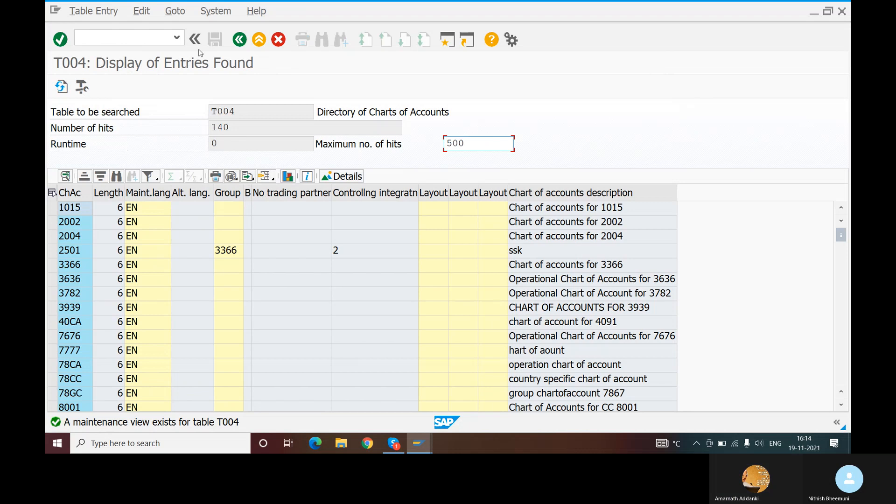
# Step: Return to the T004 selection screen, check the table's number of entries and close the result
pyautogui.click(239, 41)
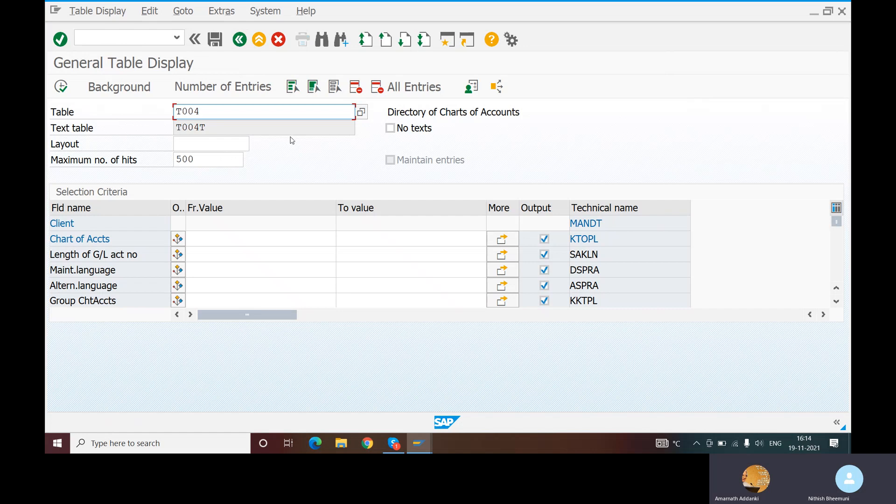
pyautogui.click(213, 87)
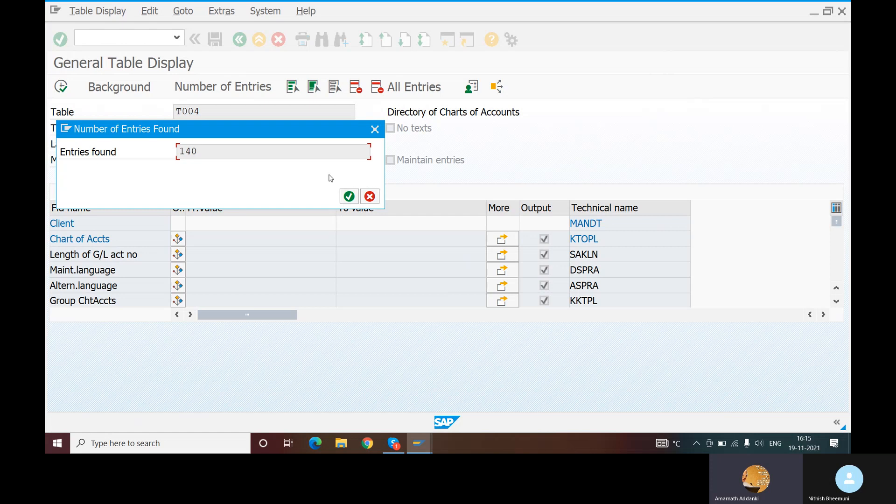
pyautogui.click(376, 128)
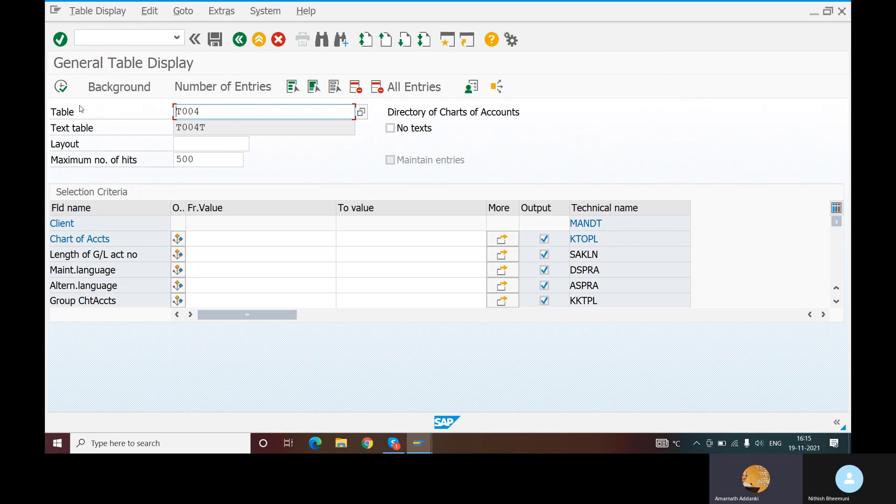
# Step: Display the T004 entries again and start a spreadsheet export in the format Excel (In Existing XXL Format)
pyautogui.click(61, 87)
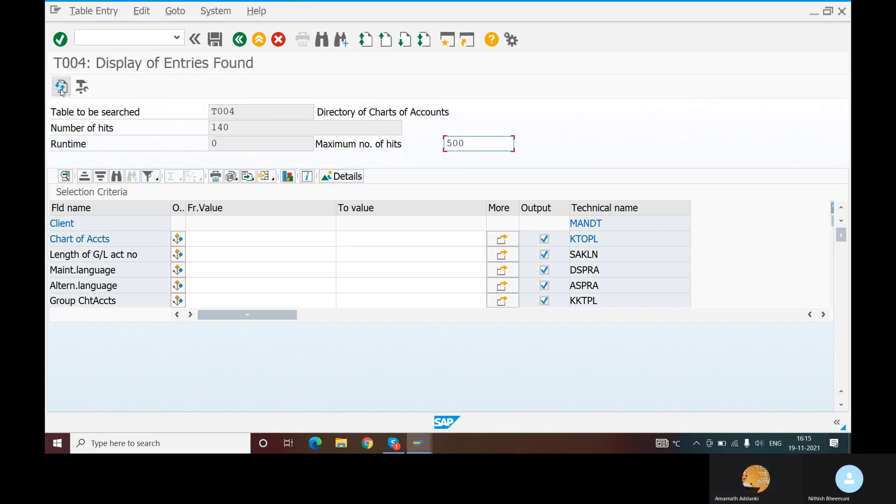
pyautogui.click(248, 178)
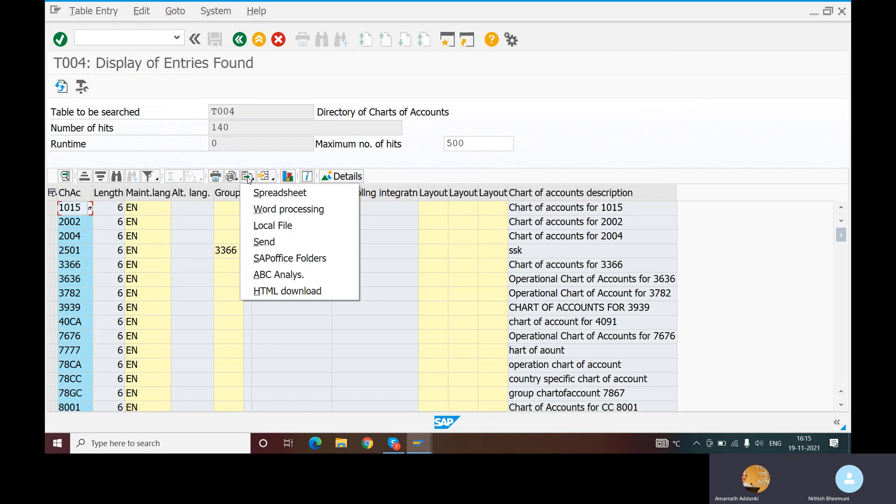
pyautogui.click(279, 196)
pyautogui.click(288, 264)
pyautogui.click(201, 276)
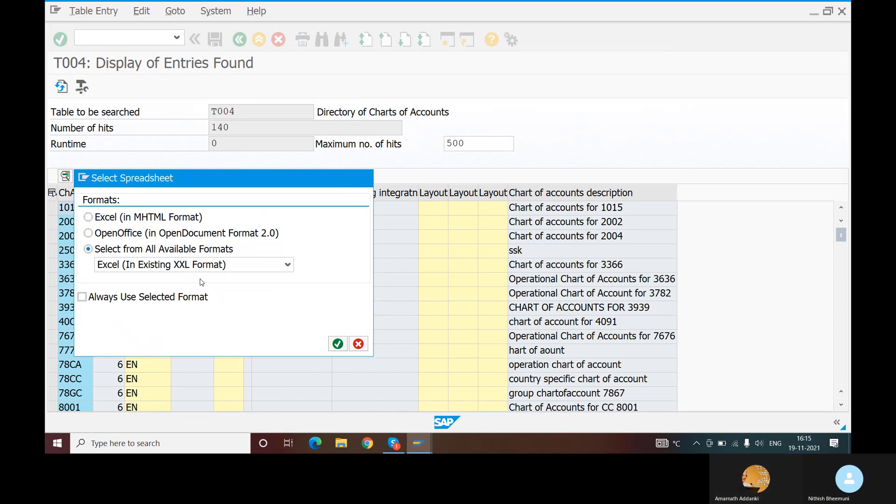
pyautogui.click(338, 344)
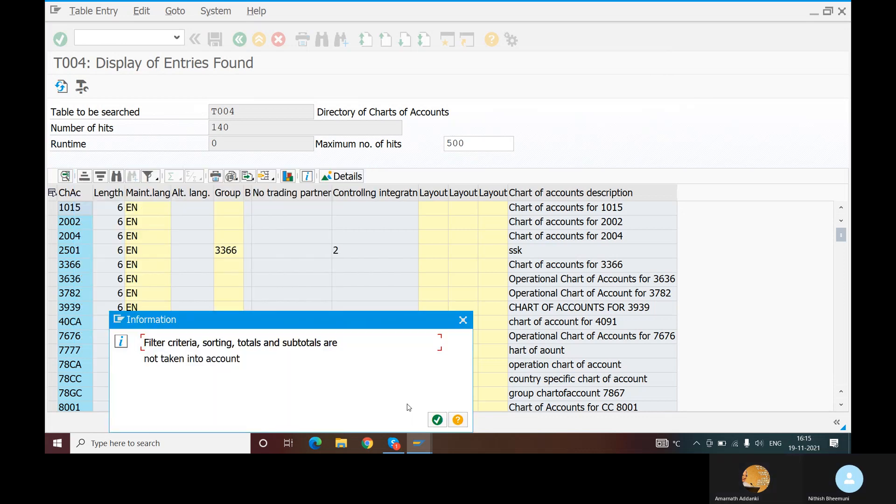
# Step: Accept the filter and sorting notice and export the chart of accounts list to Microsoft Excel in Table processing mode
pyautogui.press('Return')
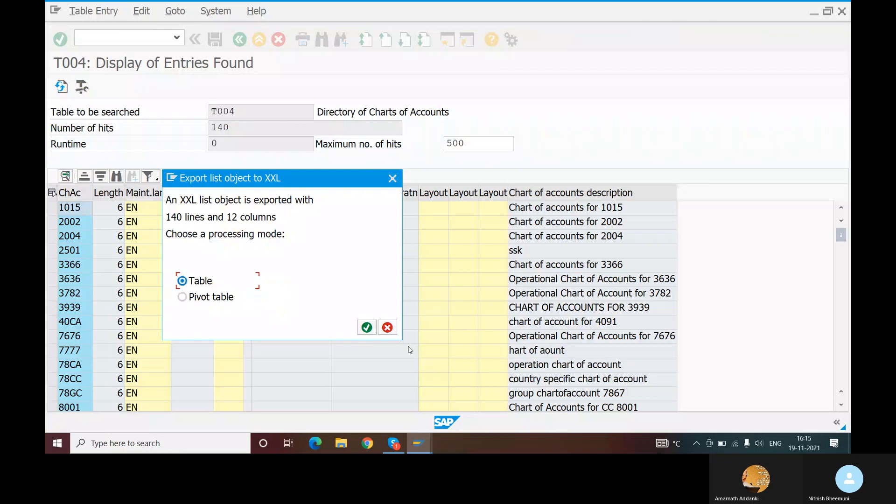
pyautogui.click(365, 325)
pyautogui.click(278, 246)
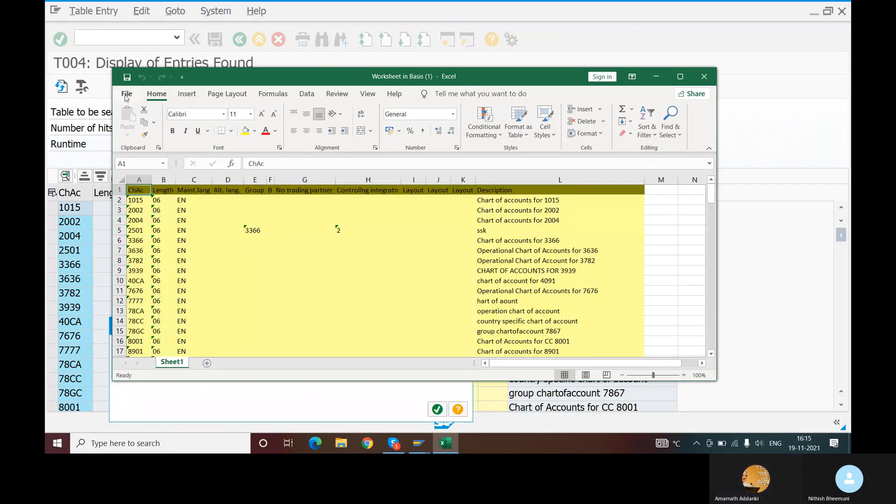
# Step: Save the exported chart of accounts workbook to the Desktop as Worksheet in Basis (1)3 and close Excel
pyautogui.click(126, 94)
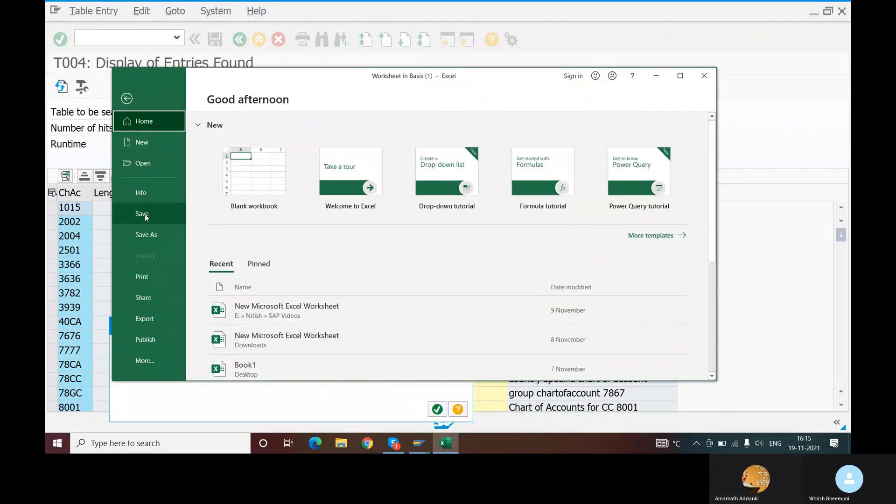
pyautogui.click(150, 233)
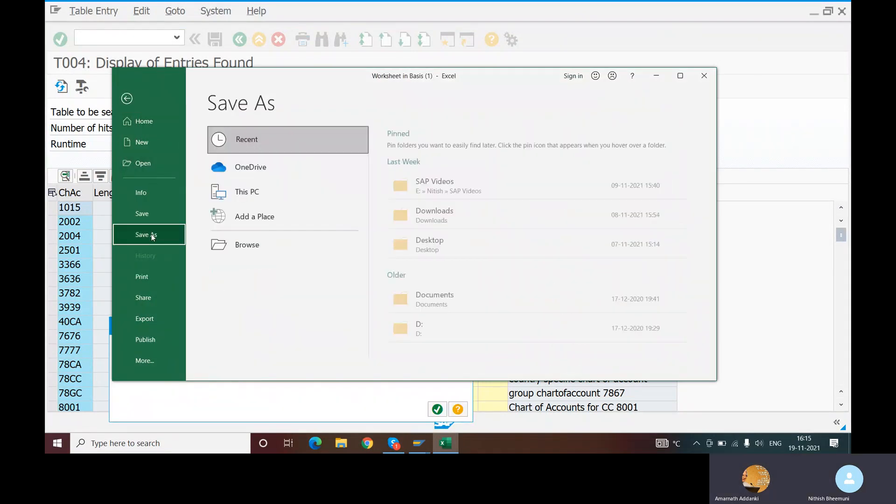
pyautogui.click(251, 197)
pyautogui.click(436, 254)
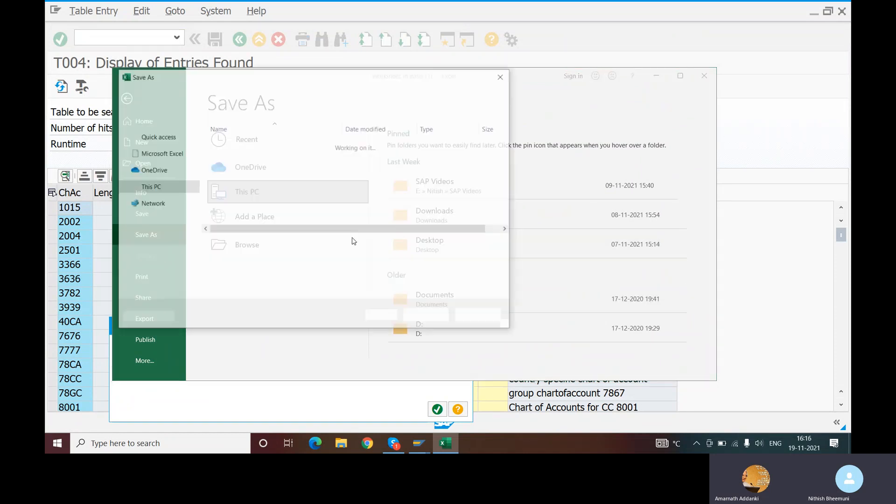
pyautogui.click(253, 246)
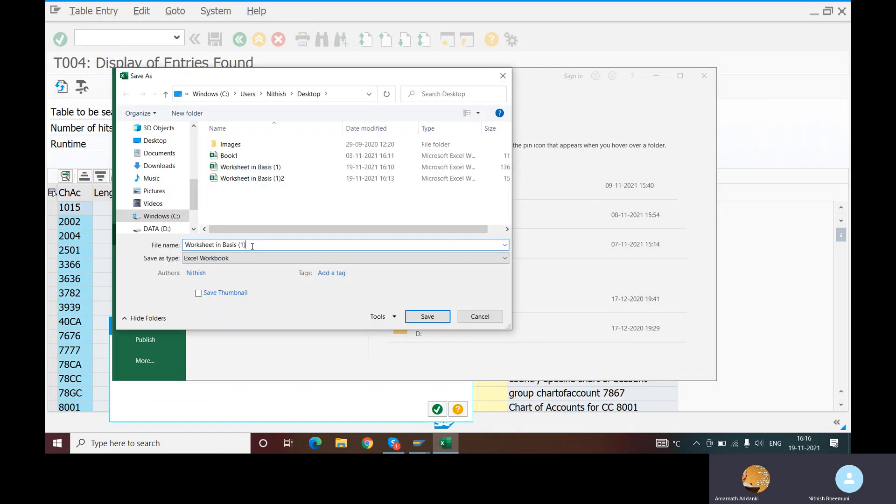
pyautogui.write('3')
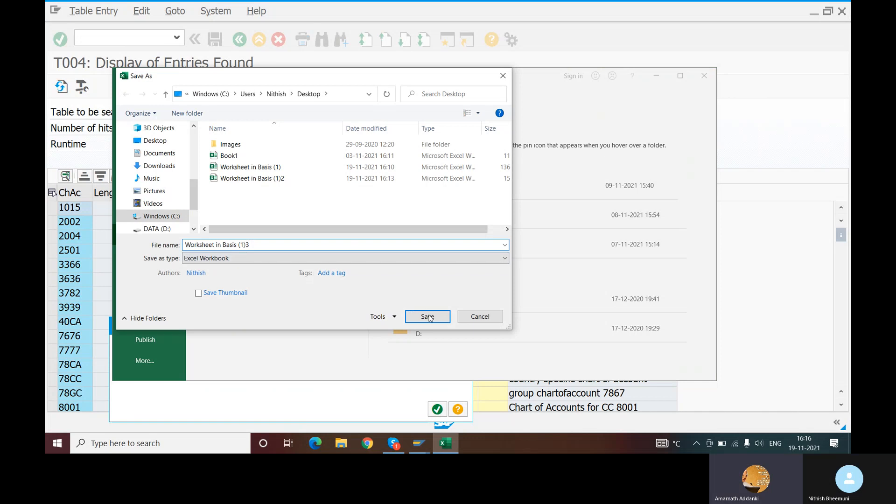
pyautogui.click(427, 318)
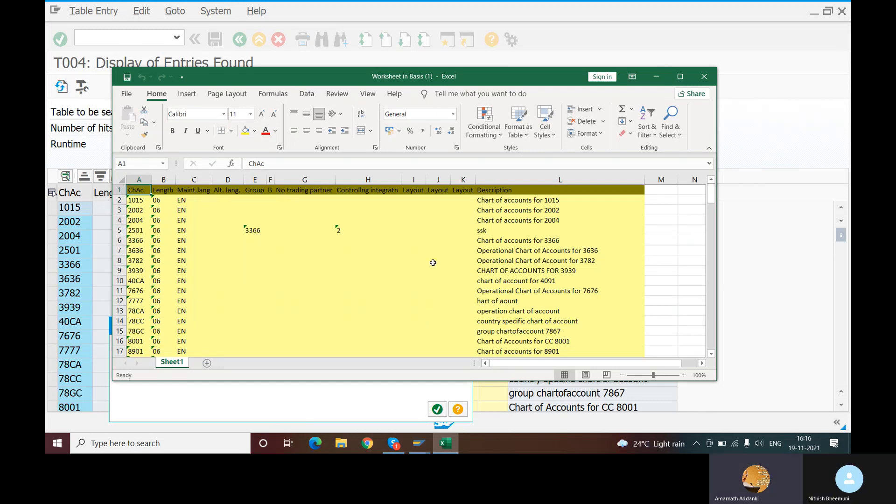
pyautogui.click(704, 78)
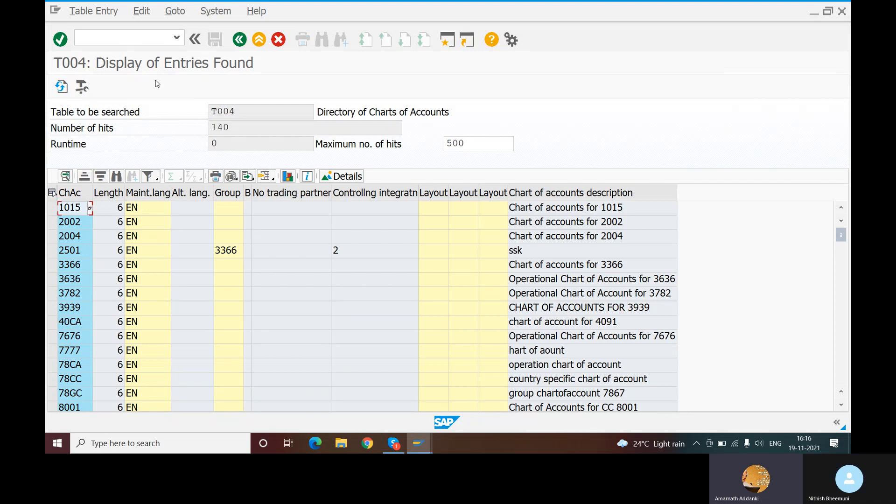
# Step: Restart SE16N with /NSE16N and set the table to SKA1
pyautogui.click(145, 36)
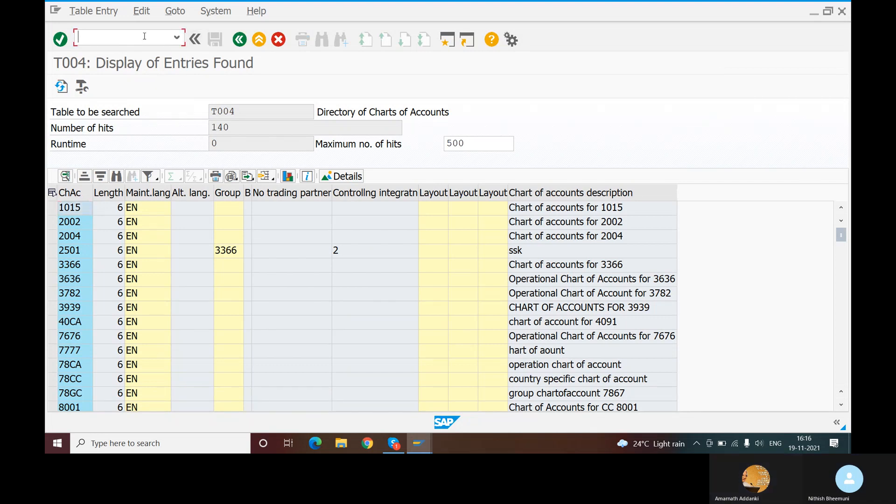
pyautogui.write('/N')
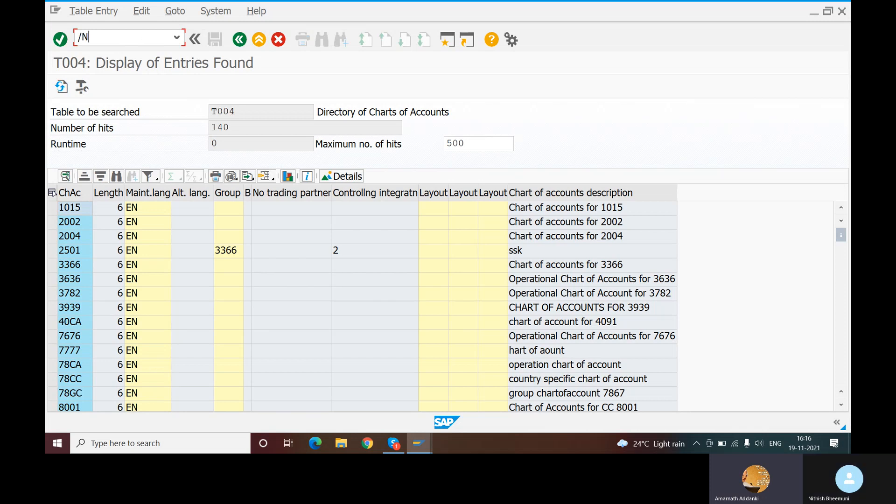
pyautogui.write('SE16N')
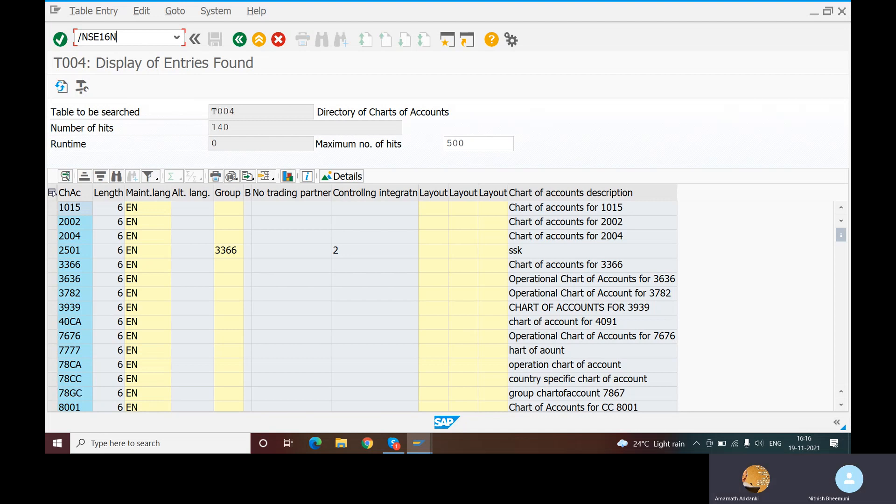
pyautogui.press('Return')
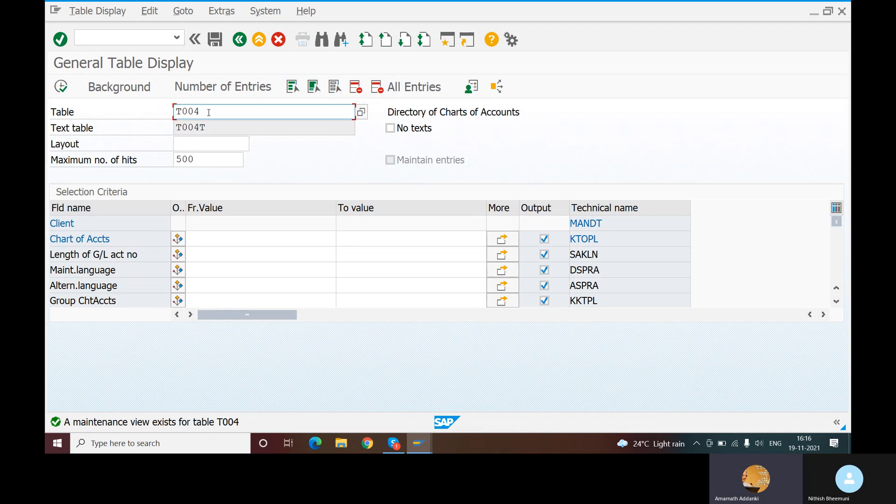
pyautogui.press('BackSpace')
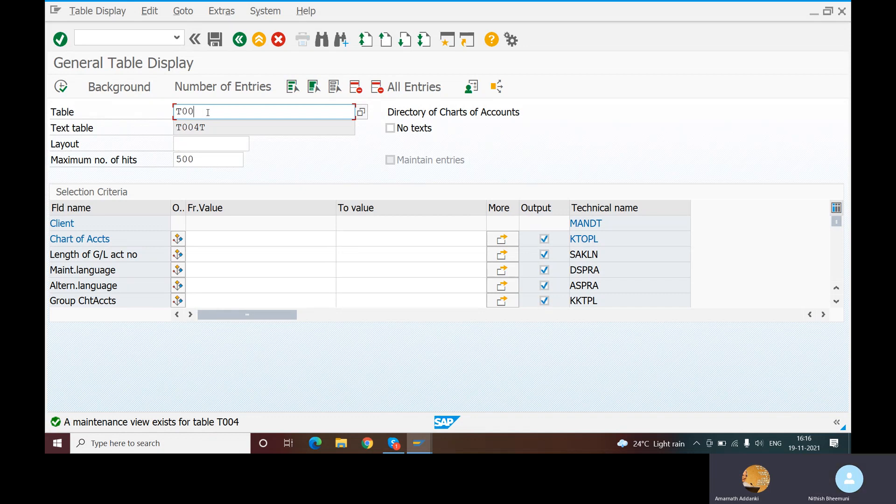
pyautogui.press('BackSpace')
pyautogui.press('BackSpace')
pyautogui.press('BackSpace')
pyautogui.write('SKA')
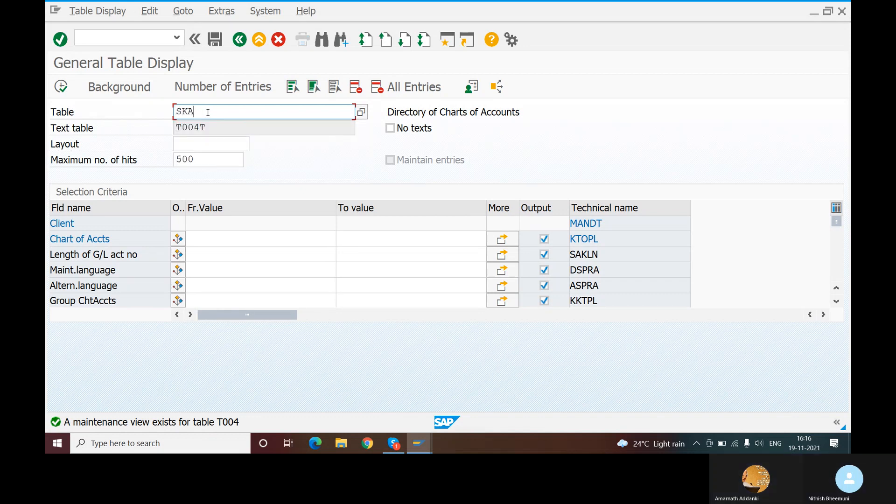
pyautogui.write('1')
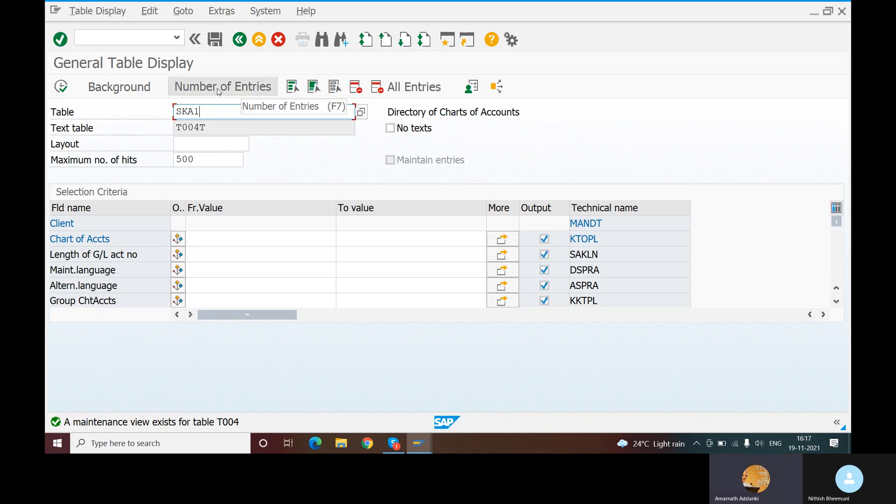
# Step: Check the number of entries in table SKA1, close the result and display the table's entries
pyautogui.click(219, 91)
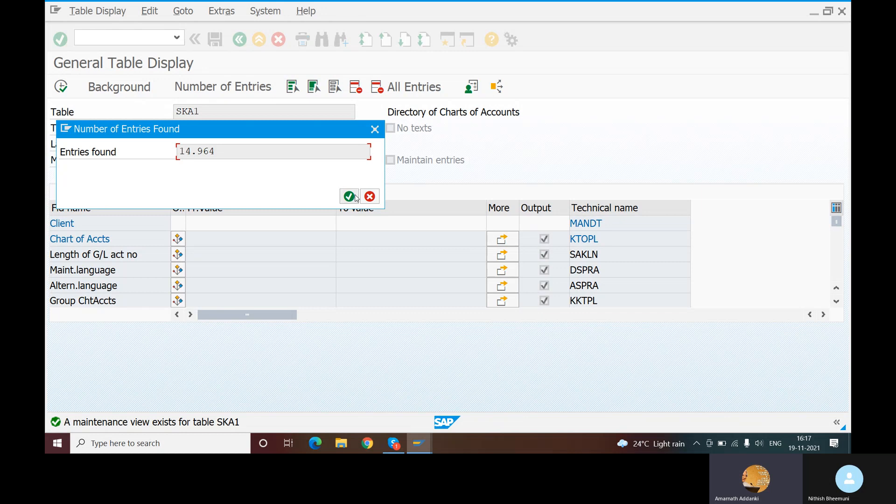
pyautogui.click(375, 130)
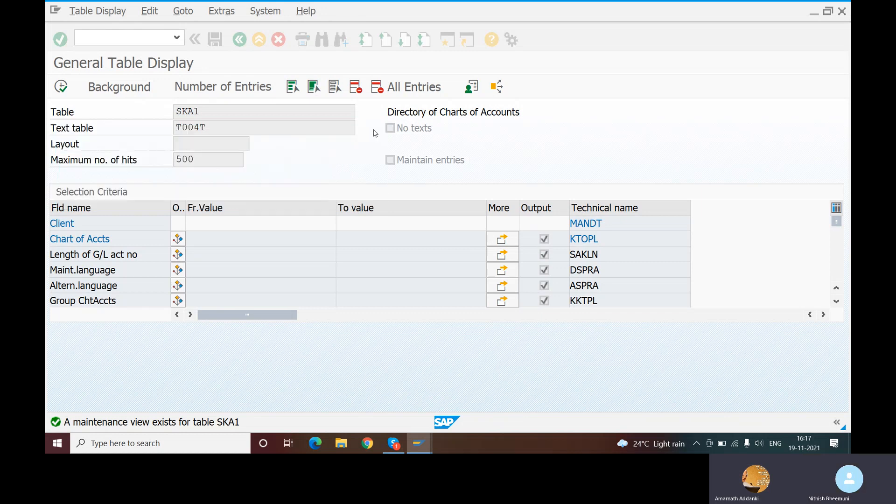
pyautogui.click(58, 86)
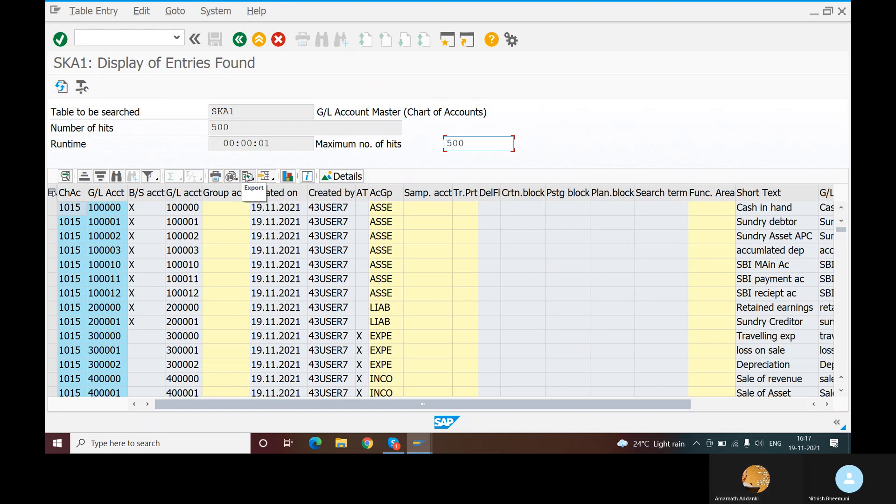
pyautogui.click(248, 177)
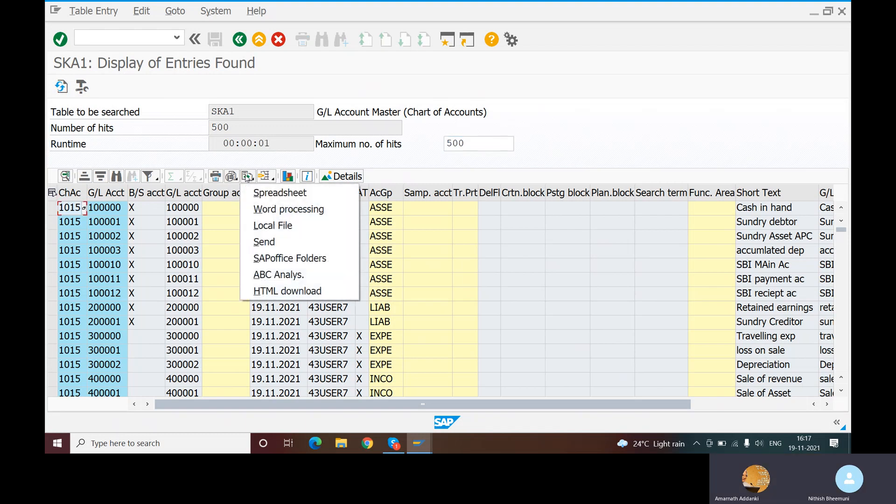
pyautogui.click(271, 194)
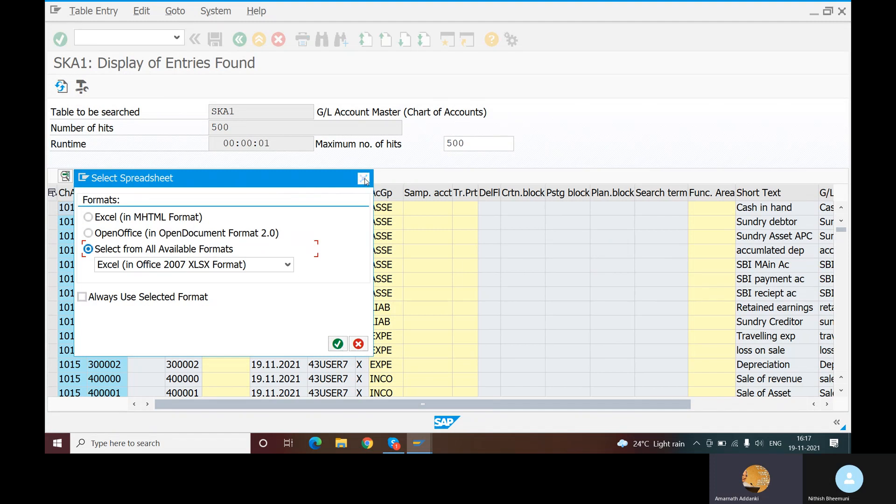
pyautogui.click(364, 179)
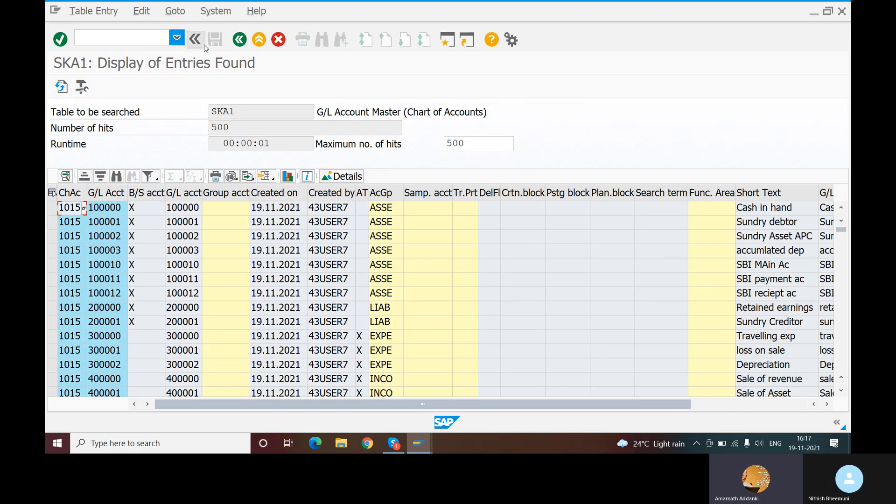
# Step: Leave the SKA1 display back to SAP Easy Access and start transaction SE16N again
pyautogui.click(239, 40)
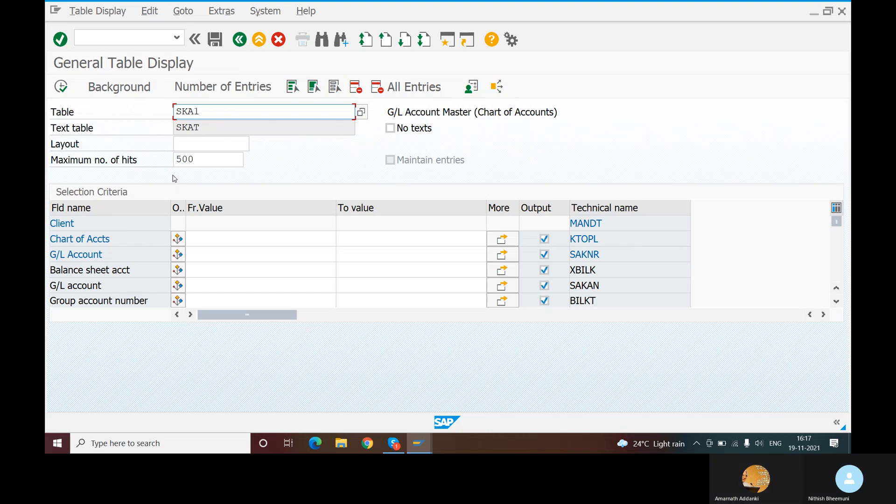
pyautogui.click(239, 39)
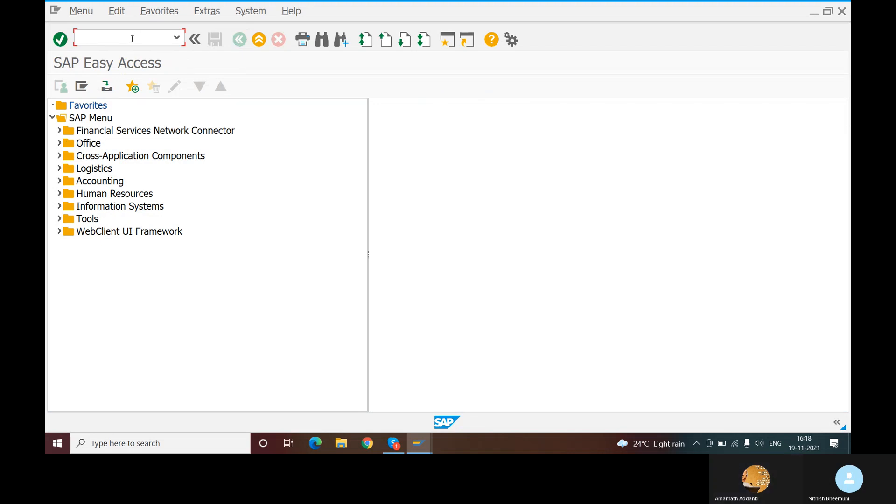
pyautogui.write('SE16N')
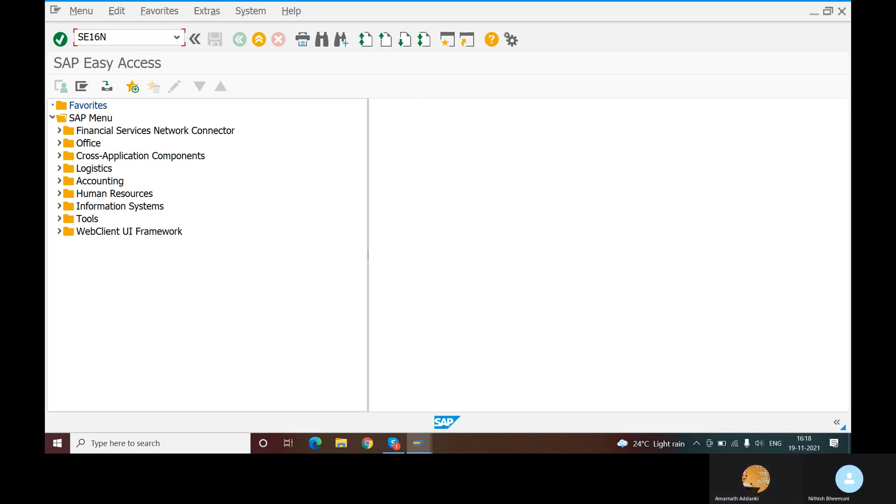
pyautogui.press('Return')
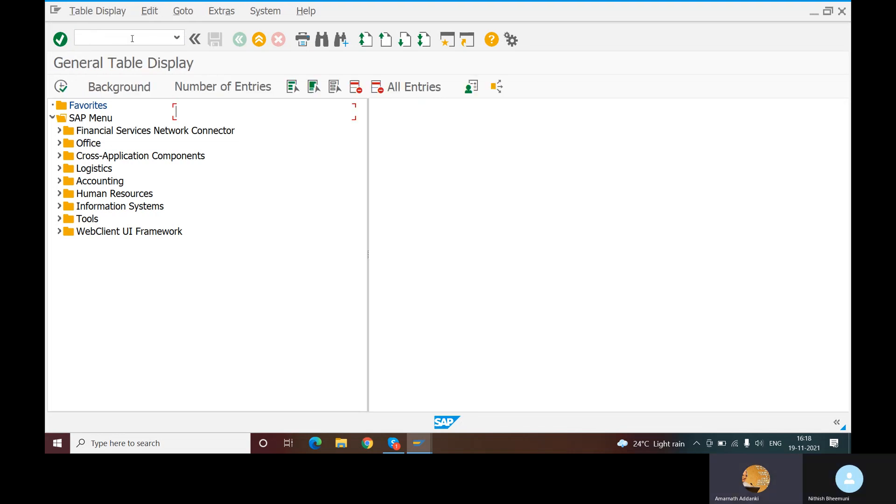
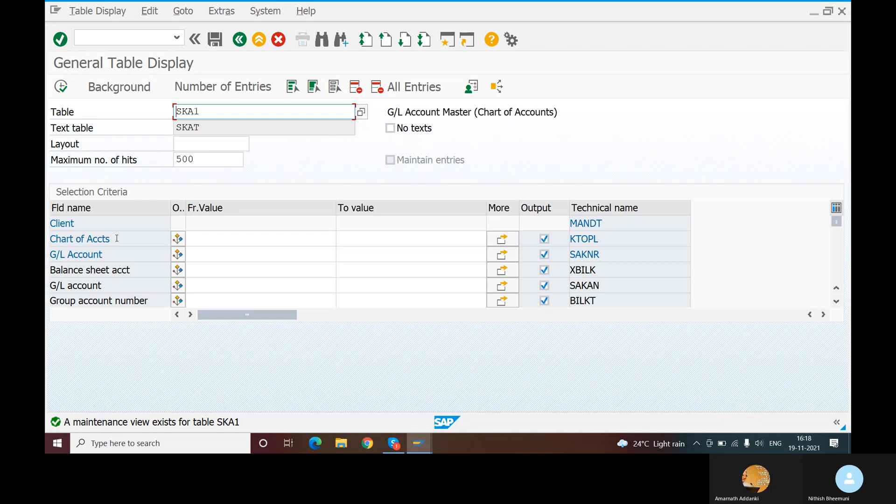
# Step: Examine the multiple selection dialog for the Chart of Accts field of table SKA1 and close it
pyautogui.click(234, 240)
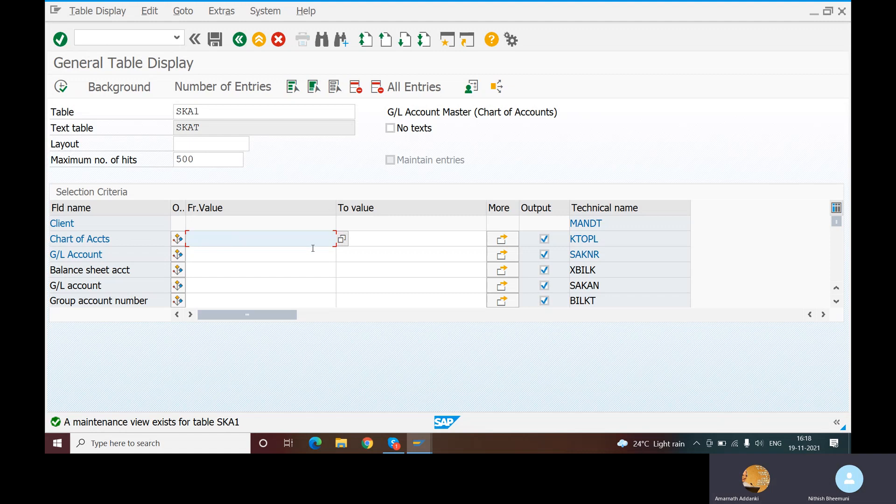
pyautogui.click(503, 244)
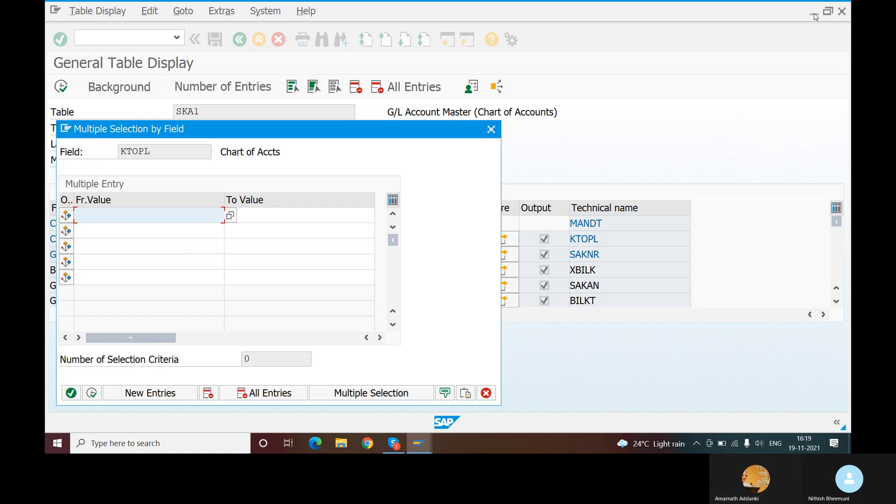
pyautogui.click(491, 130)
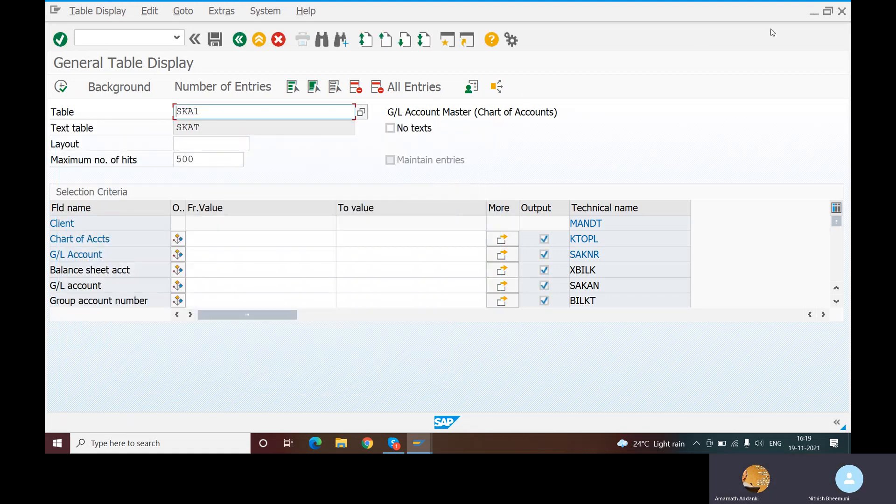
# Step: Minimize the SAP and Skype windows, search Windows for WORD and open WordPad
pyautogui.click(815, 11)
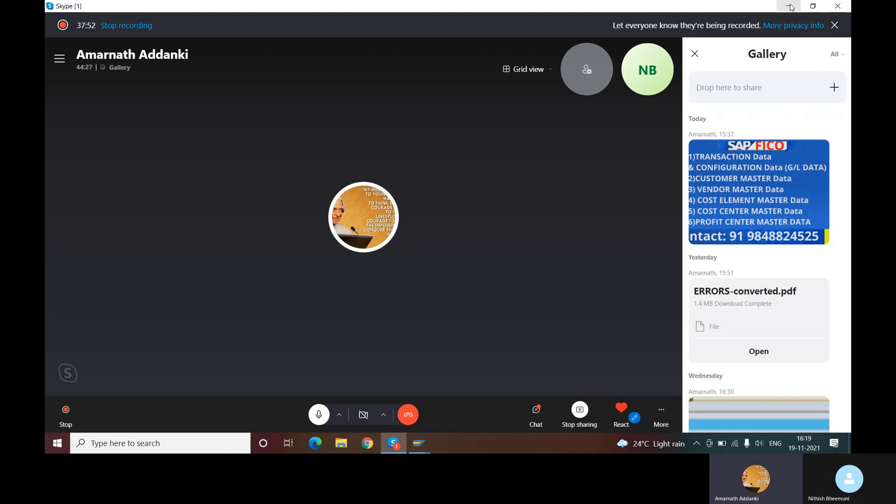
pyautogui.click(791, 6)
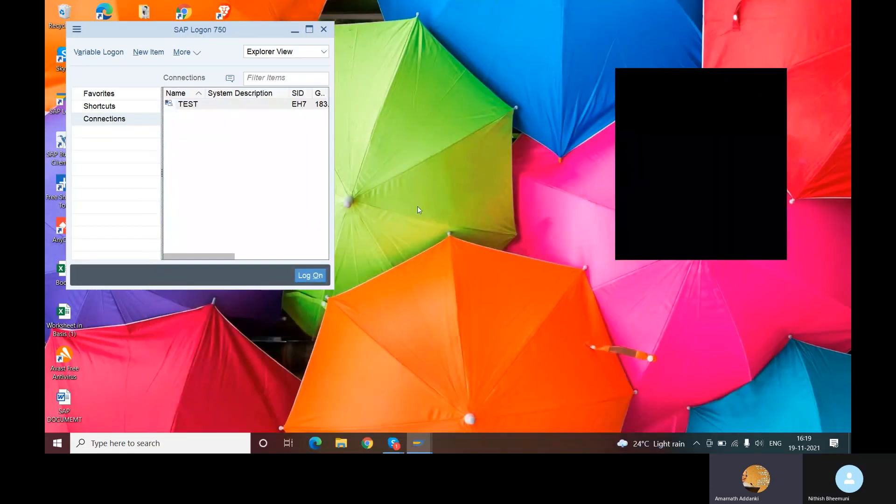
pyautogui.click(119, 450)
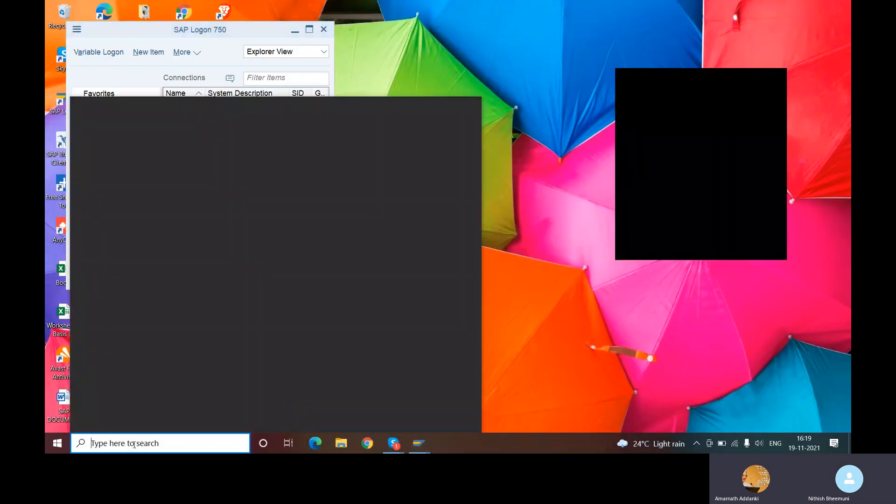
pyautogui.write('WORD')
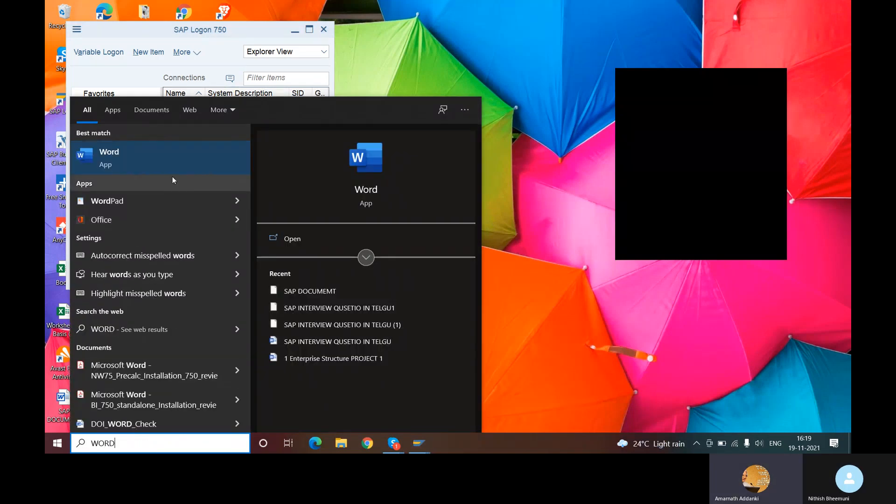
pyautogui.click(107, 201)
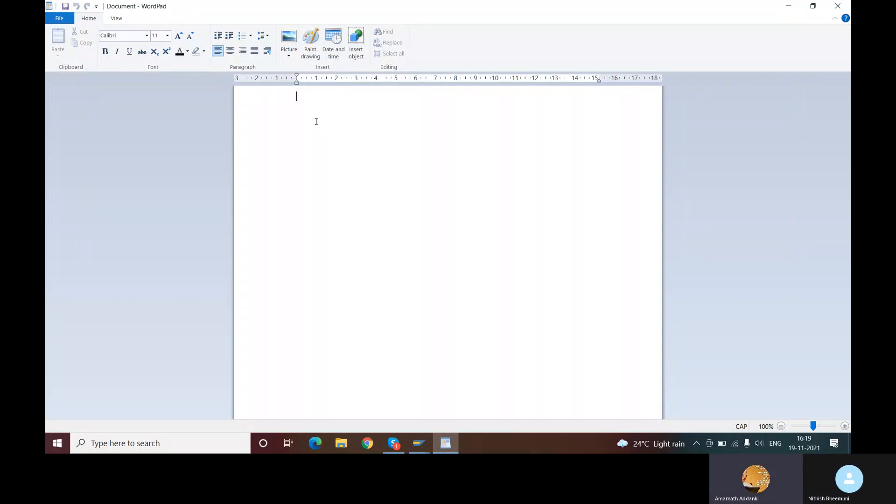
# Step: Enter the values 1000, 2000, 3000 and 4000 on separate lines in the WordPad document and copy them
pyautogui.write('1000')
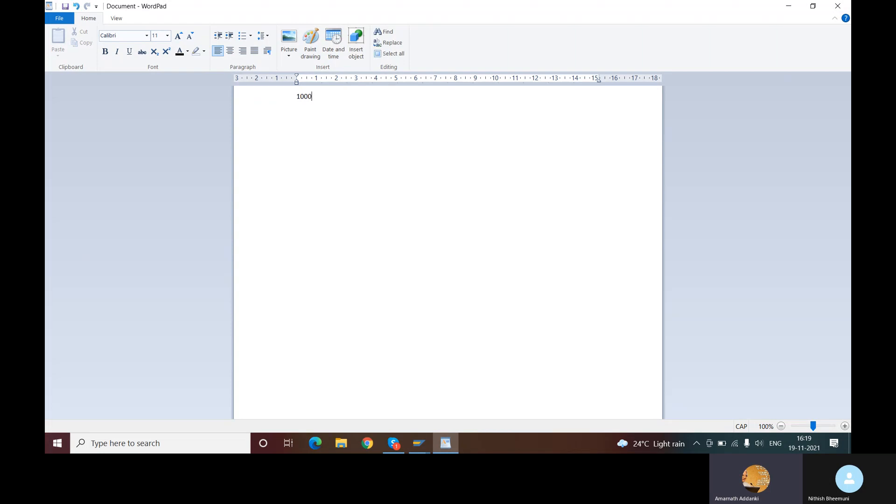
pyautogui.press('Return')
pyautogui.write('2000')
pyautogui.press('Return')
pyautogui.write('3000')
pyautogui.press('Return')
pyautogui.write('4000')
pyautogui.moveTo(294, 95); pyautogui.dragTo(306, 150)
pyautogui.hotkey('ctrl', 'c')
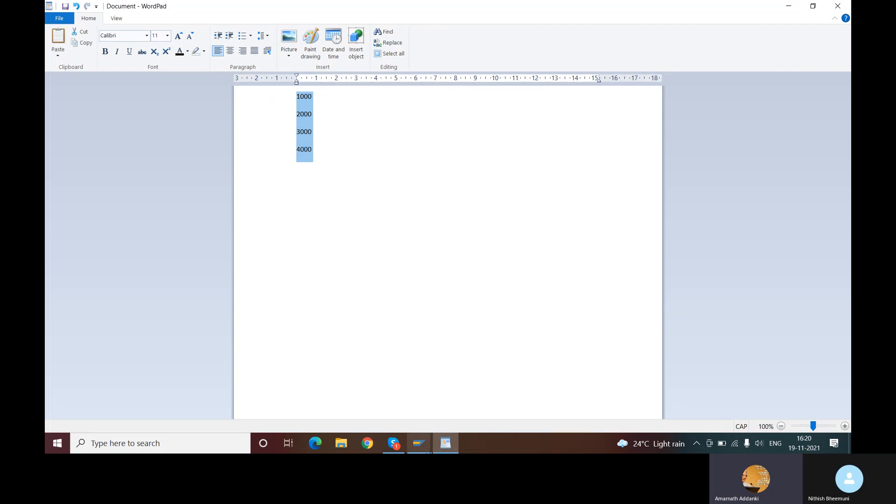
# Step: Switch back to the SAP General Table Display window and open the multiple selection for the Chart of Accts field of SKA1
pyautogui.click(425, 447)
pyautogui.click(434, 408)
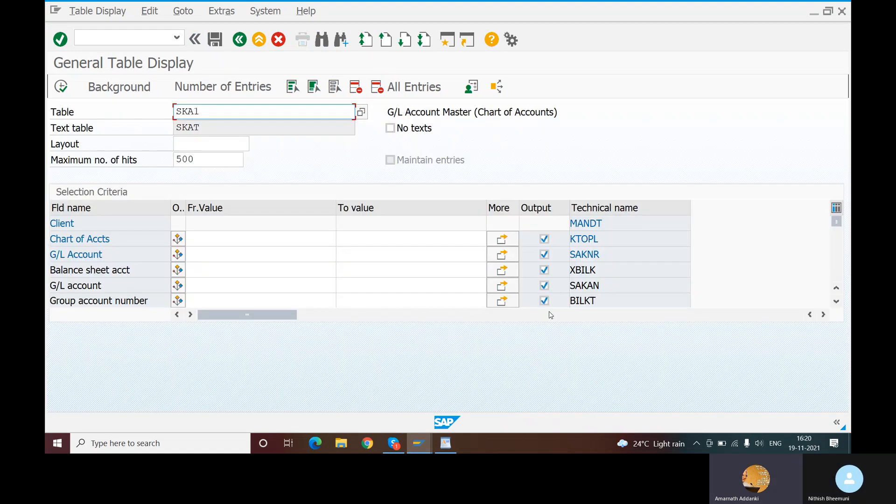
pyautogui.click(419, 444)
pyautogui.click(436, 414)
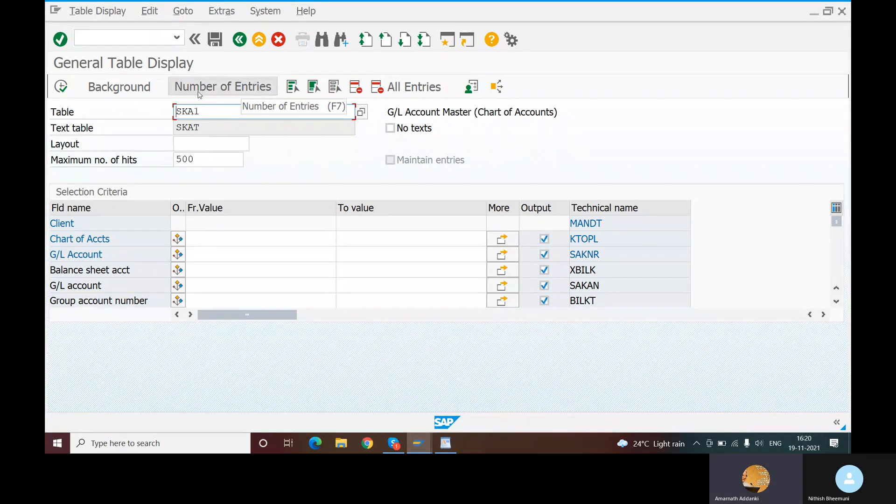
pyautogui.click(503, 240)
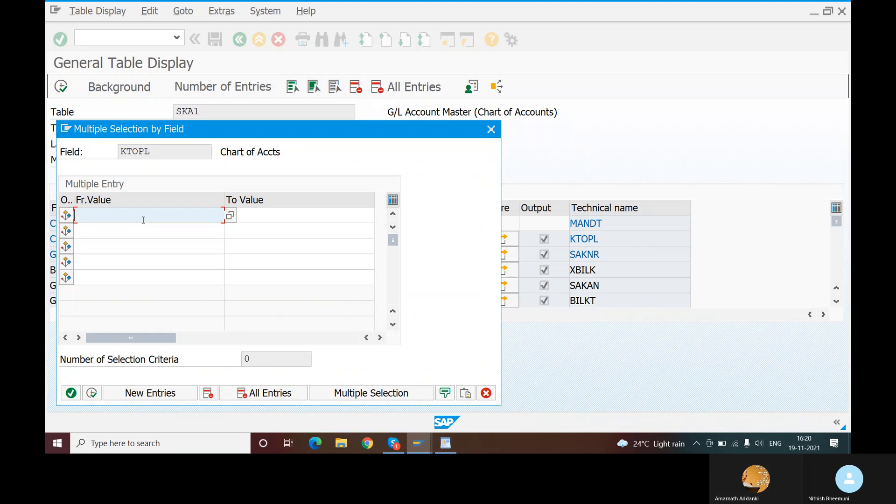
# Step: Paste the copied values 1000, 2000, 3000 and 4000 directly into the Fr.Value rows, and clear all four entries again
pyautogui.hotkey('ctrl', 'v')
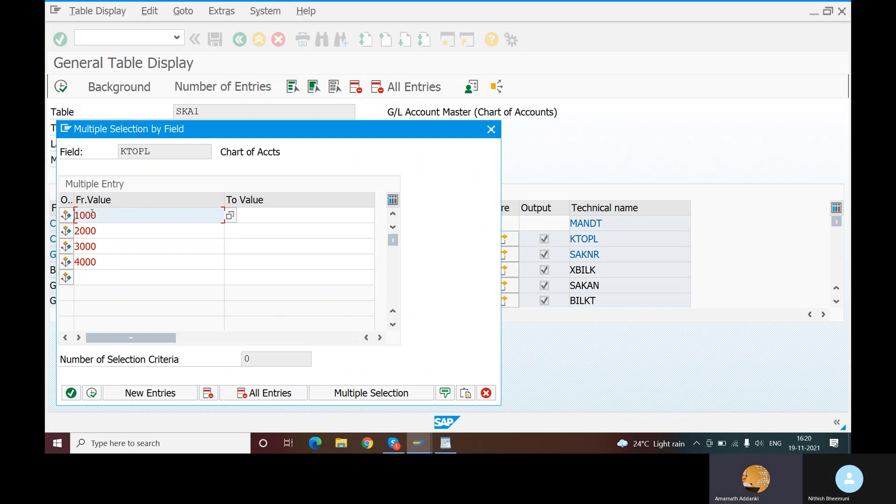
pyautogui.press('BackSpace')
pyautogui.press('BackSpace')
pyautogui.press('BackSpace')
pyautogui.press('BackSpace')
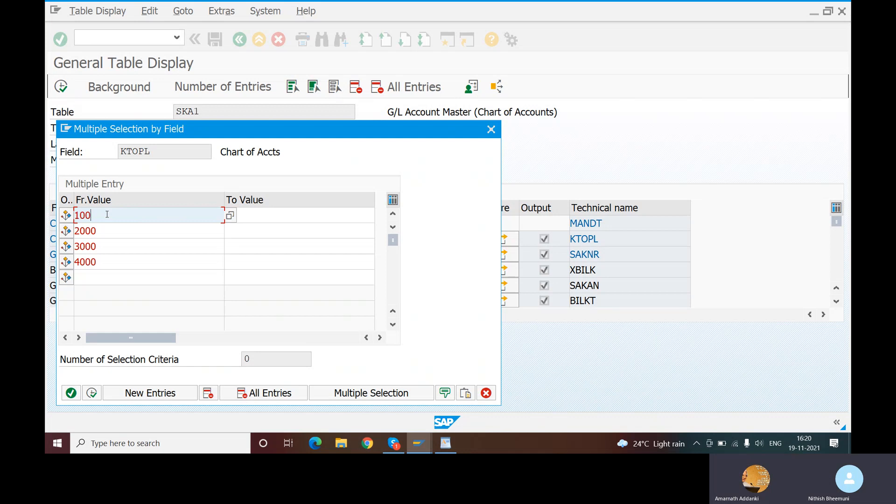
pyautogui.click(111, 232)
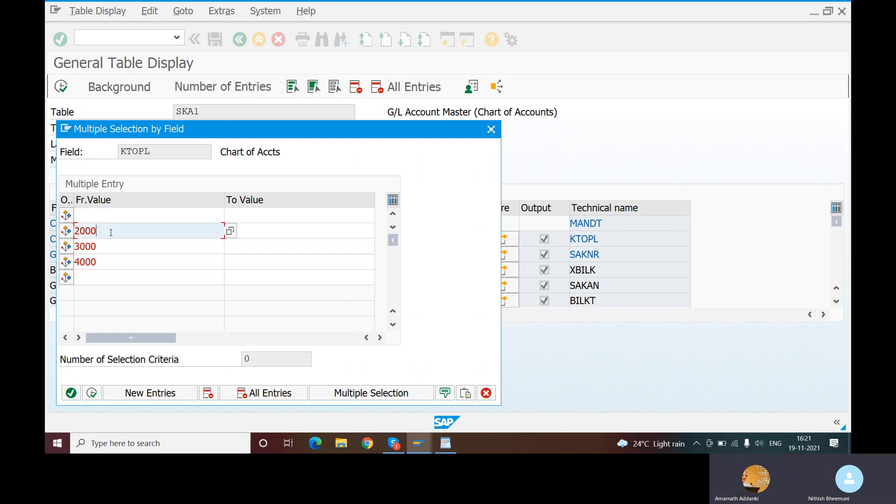
pyautogui.press('BackSpace')
pyautogui.press('BackSpace')
pyautogui.press('BackSpace')
pyautogui.press('BackSpace')
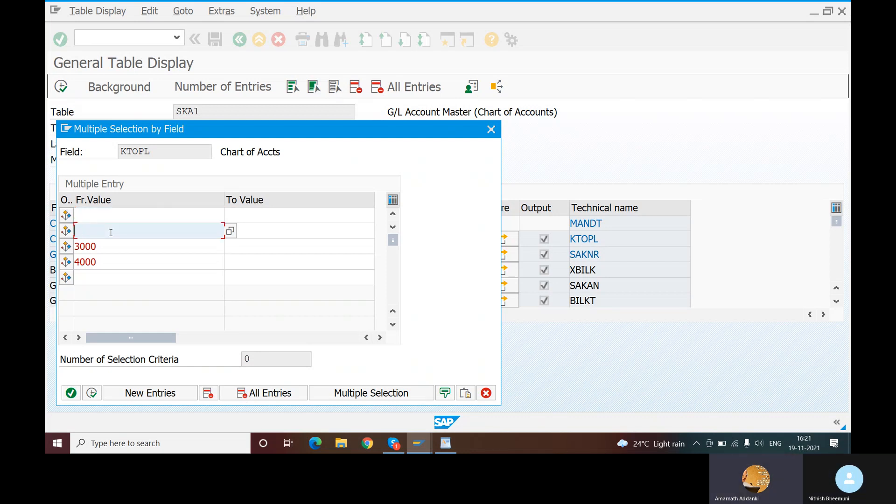
pyautogui.click(114, 248)
pyautogui.press('BackSpace')
pyautogui.press('BackSpace')
pyautogui.press('BackSpace')
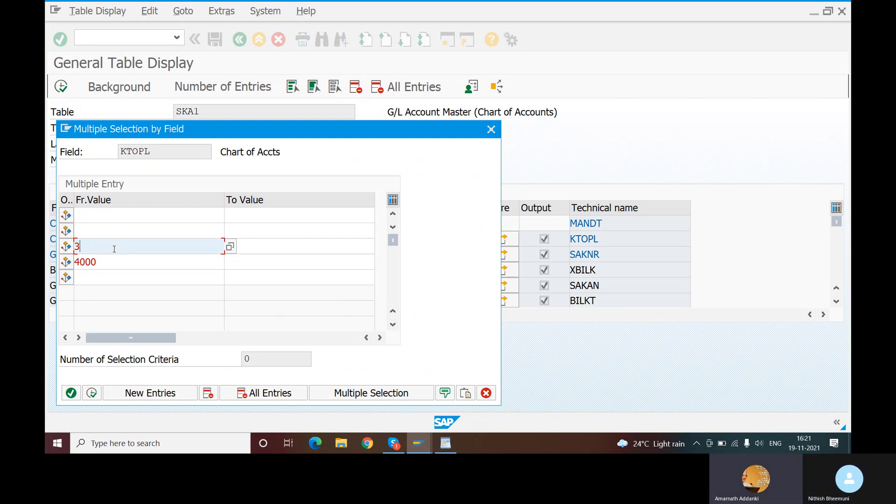
pyautogui.press('BackSpace')
pyautogui.click(113, 258)
pyautogui.press('BackSpace')
pyautogui.press('BackSpace')
pyautogui.press('BackSpace')
pyautogui.press('BackSpace')
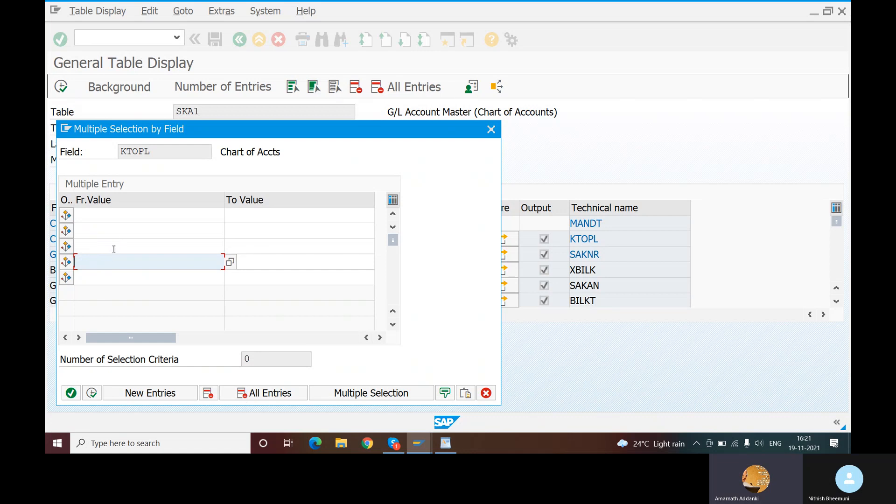
pyautogui.press('Return')
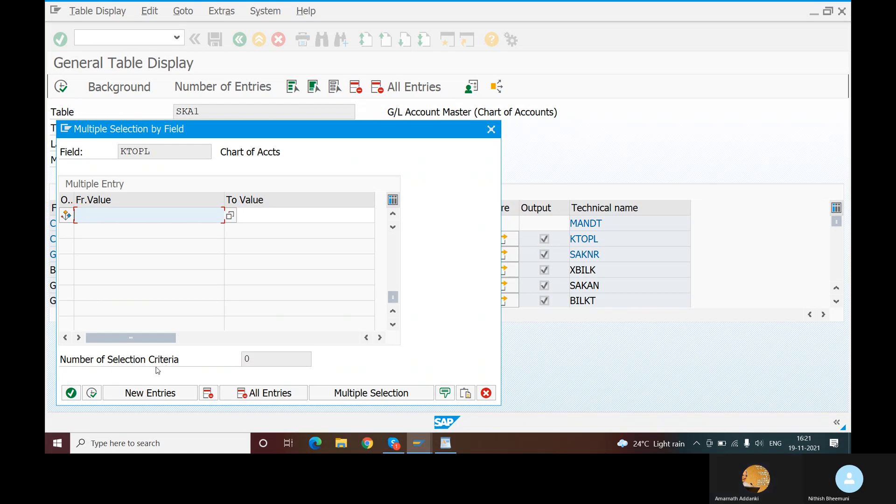
# Step: Upload the copied values from the clipboard into the Chart of Accts multiple selection, check the WordPad list, and upload them once more
pyautogui.click(467, 395)
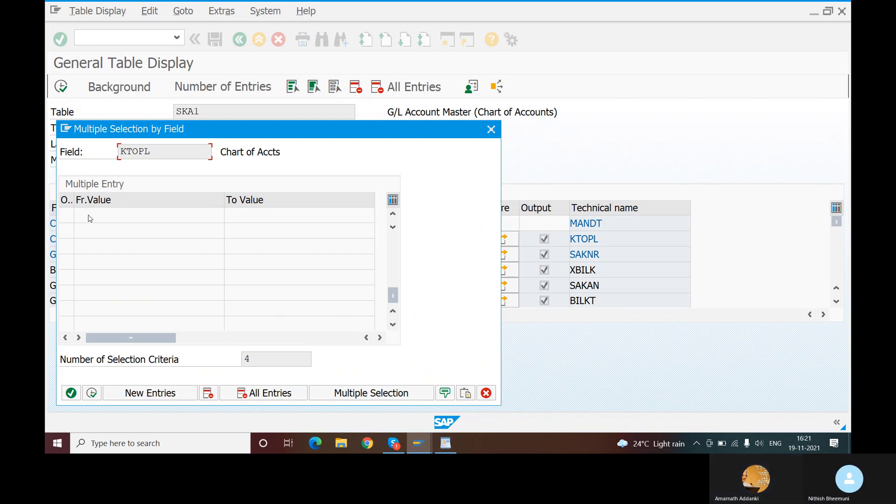
pyautogui.click(445, 443)
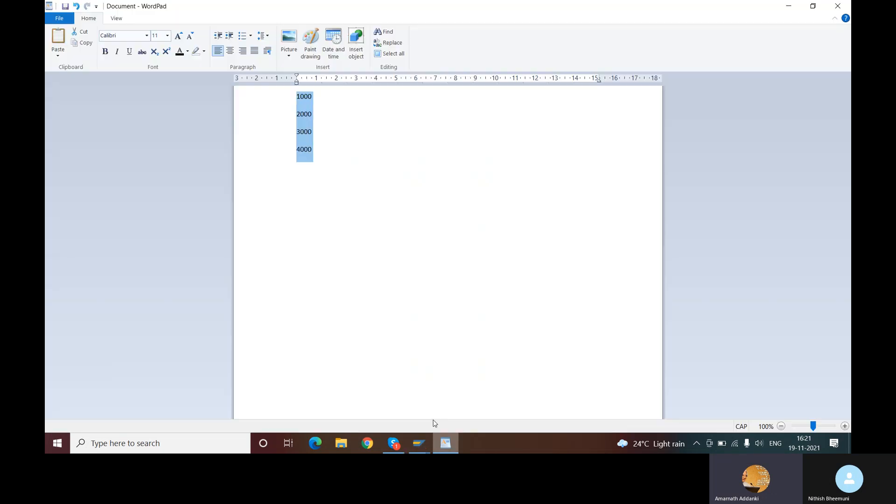
pyautogui.click(427, 439)
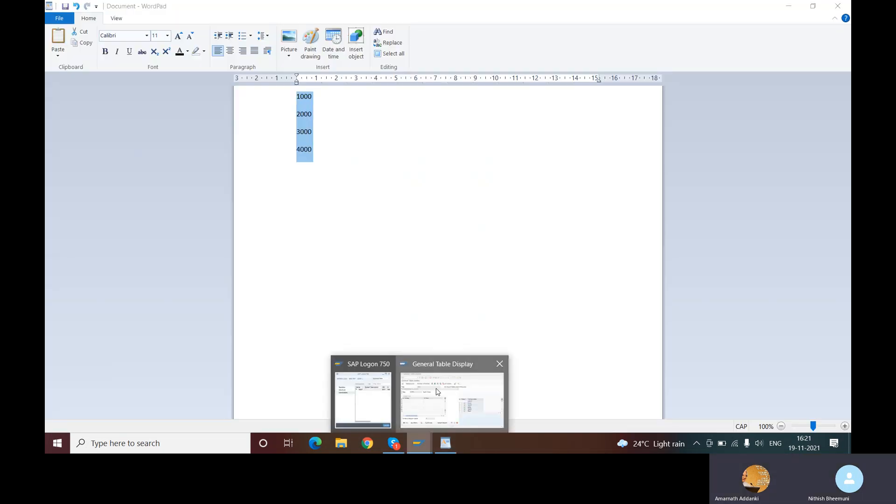
pyautogui.click(438, 391)
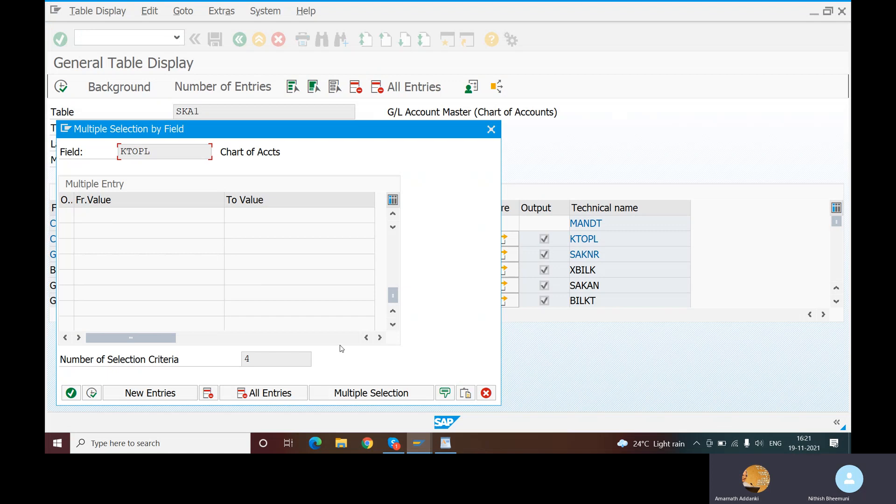
pyautogui.click(467, 394)
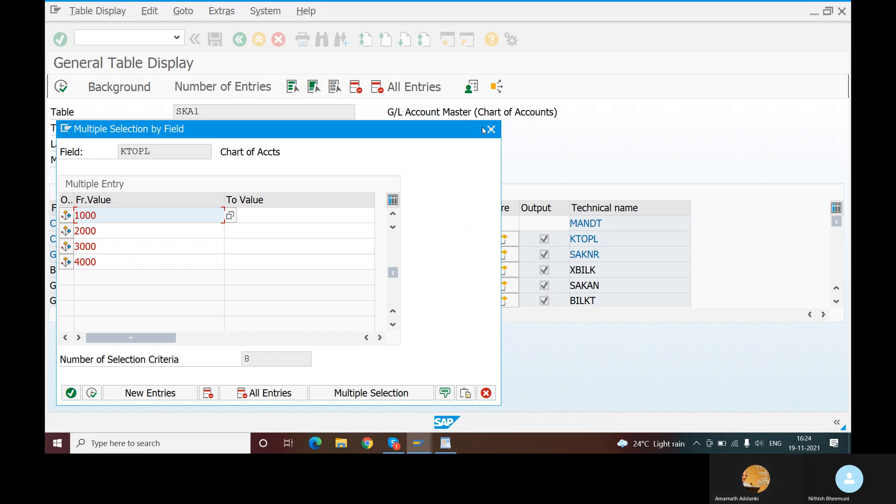
# Step: Switch to Chrome and search Google for COMPANY CODE DISPLY TABLE
pyautogui.click(368, 445)
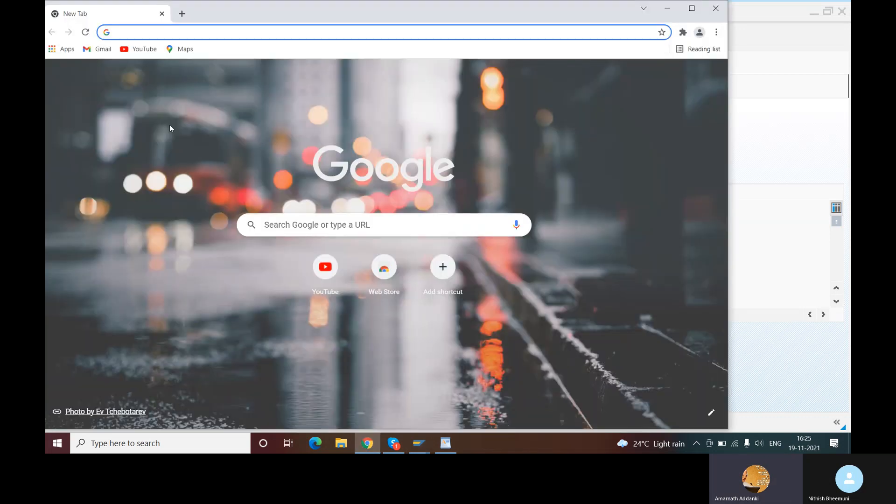
pyautogui.click(275, 228)
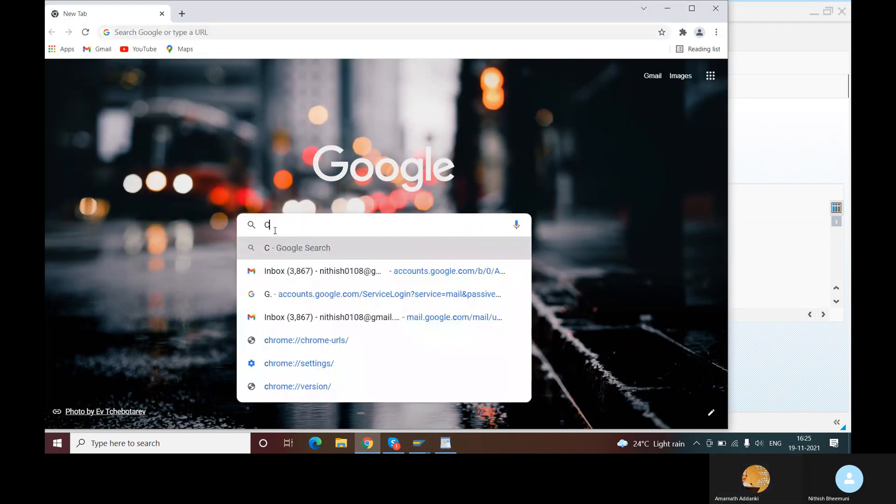
pyautogui.write('COMPANY CODE ')
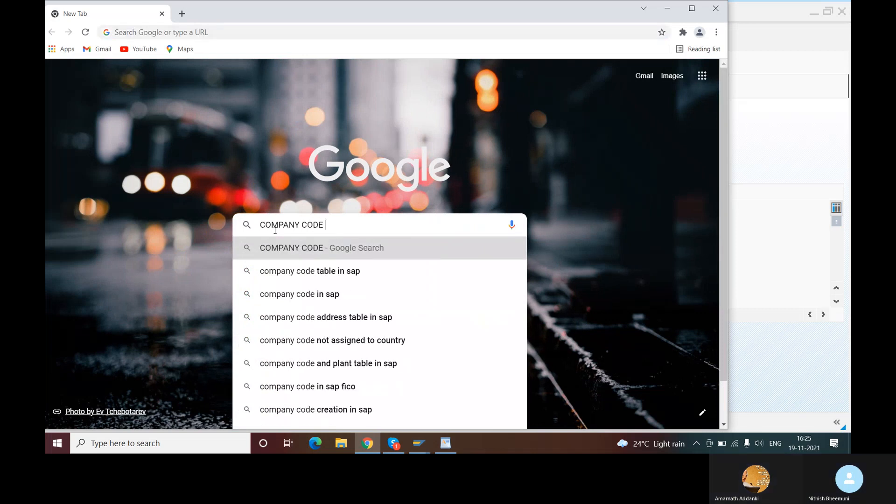
pyautogui.write('DISPLY')
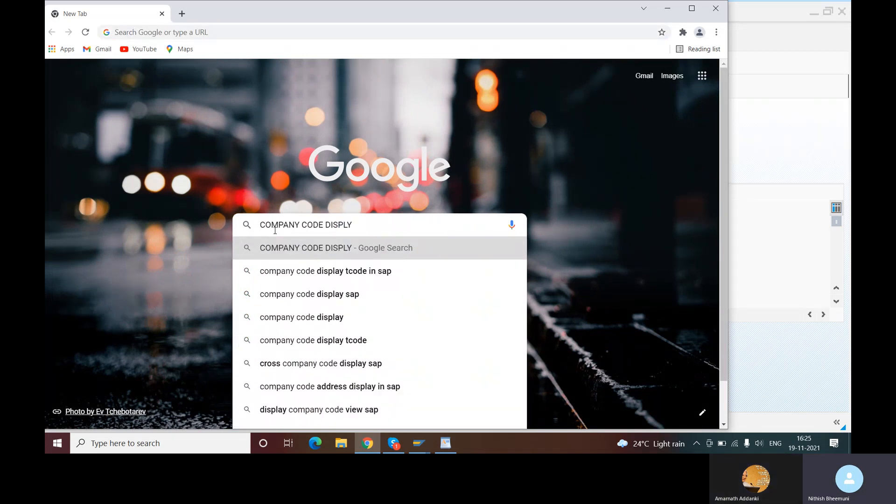
pyautogui.write(' TABLE')
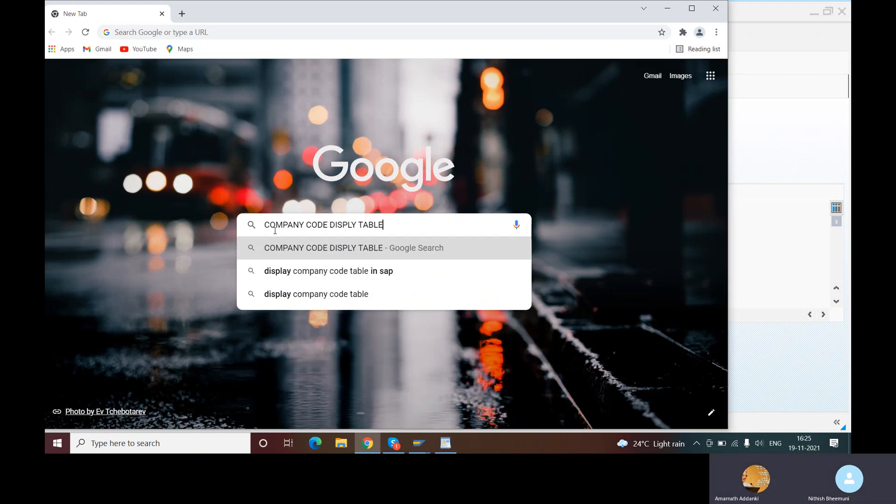
pyautogui.press('Return')
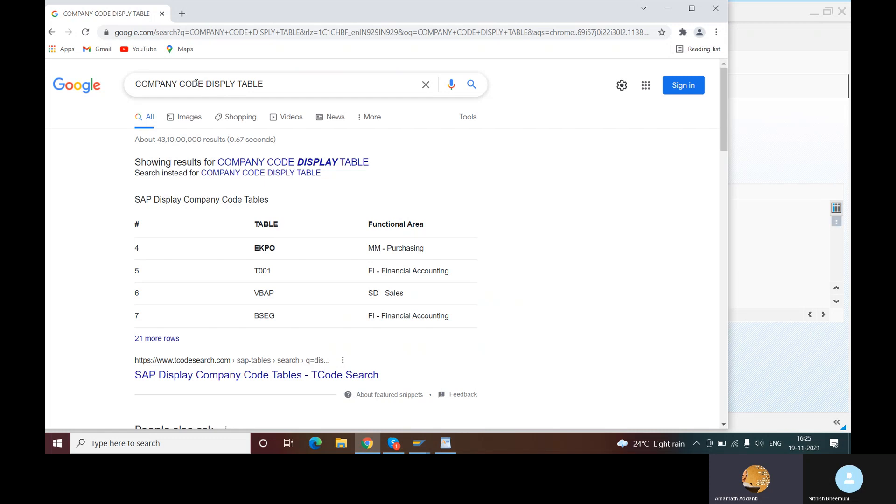
# Step: Replace the Google query with BUSINESS AREA DISPLAY and run the search
pyautogui.click(267, 86)
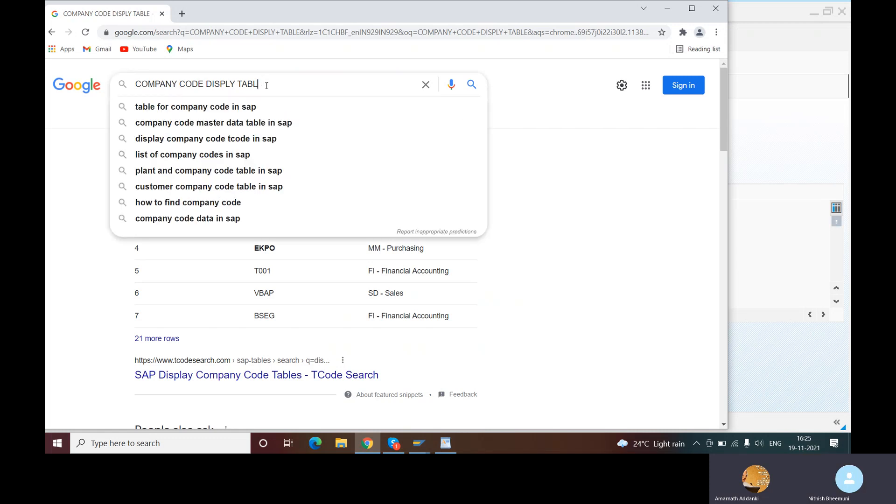
pyautogui.press('BackSpace')
pyautogui.press('BackSpace')
pyautogui.press('BackSpace')
pyautogui.press('BackSpace')
pyautogui.press('BackSpace')
pyautogui.press('BackSpace')
pyautogui.press('BackSpace')
pyautogui.press('BackSpace')
pyautogui.press('BackSpace')
pyautogui.press('BackSpace')
pyautogui.press('BackSpace')
pyautogui.press('BackSpace')
pyautogui.press('BackSpace')
pyautogui.press('BackSpace')
pyautogui.press('BackSpace')
pyautogui.press('BackSpace')
pyautogui.press('BackSpace')
pyautogui.press('BackSpace')
pyautogui.press('BackSpace')
pyautogui.press('BackSpace')
pyautogui.write('BUSINEE')
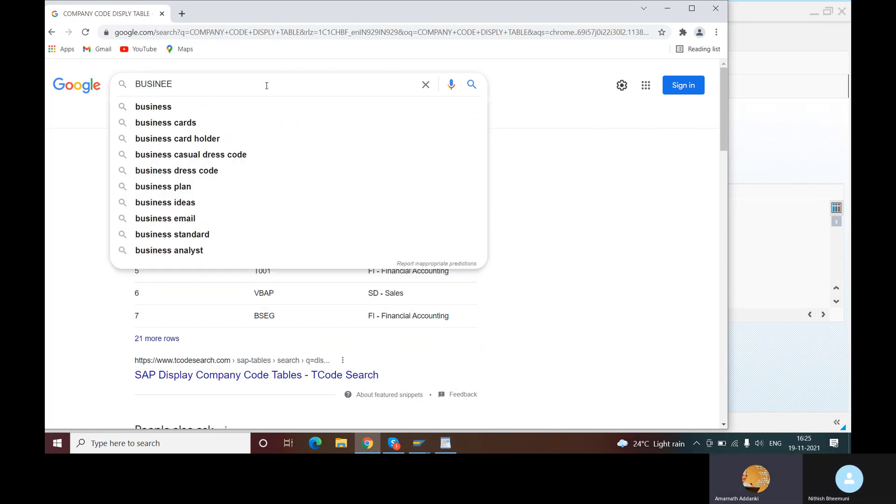
pyautogui.press('BackSpace')
pyautogui.write('SS A')
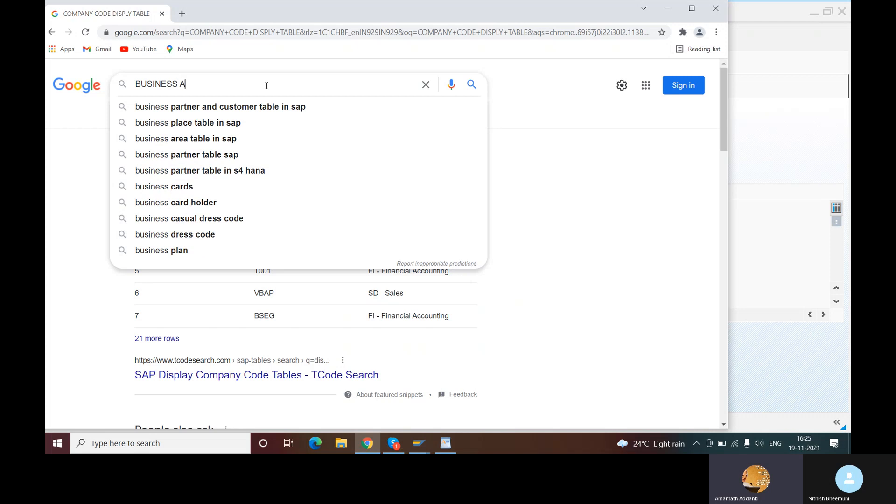
pyautogui.write('REA D')
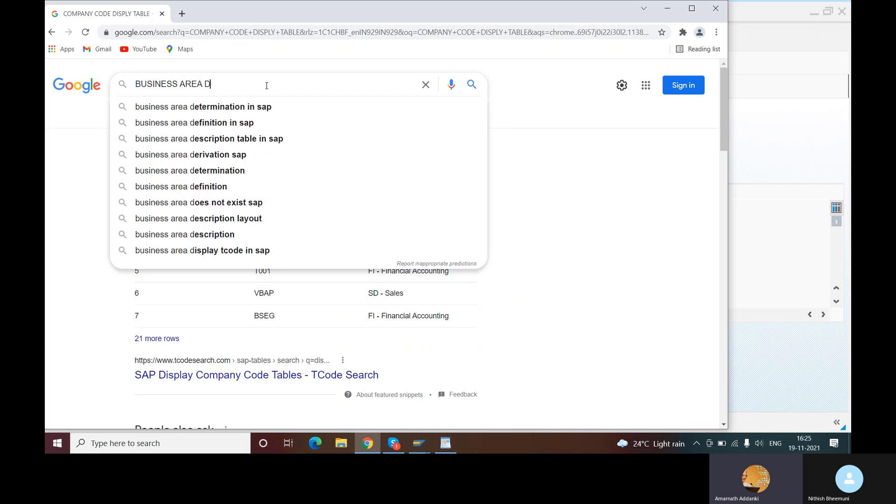
pyautogui.write('ISPLAY')
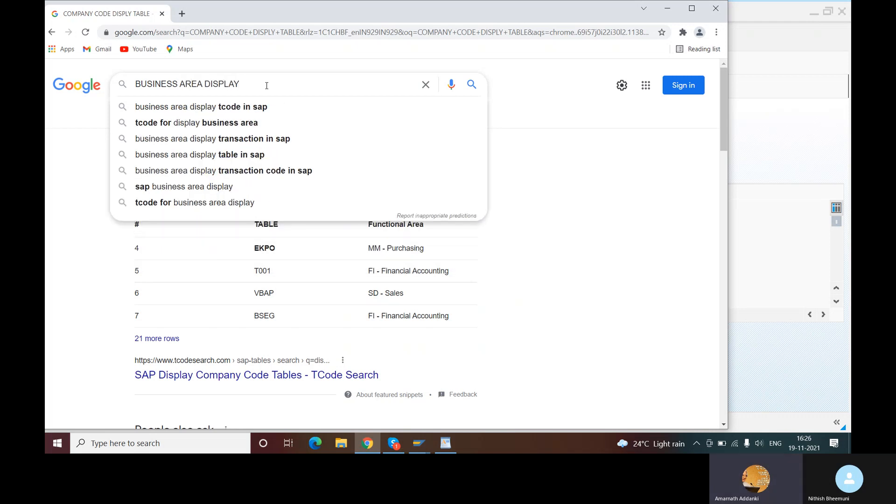
pyautogui.press('Return')
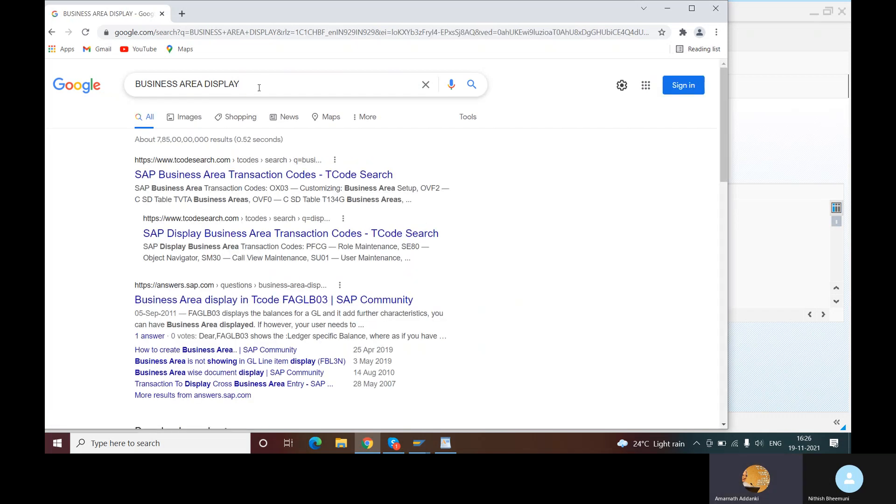
pyautogui.click(252, 85)
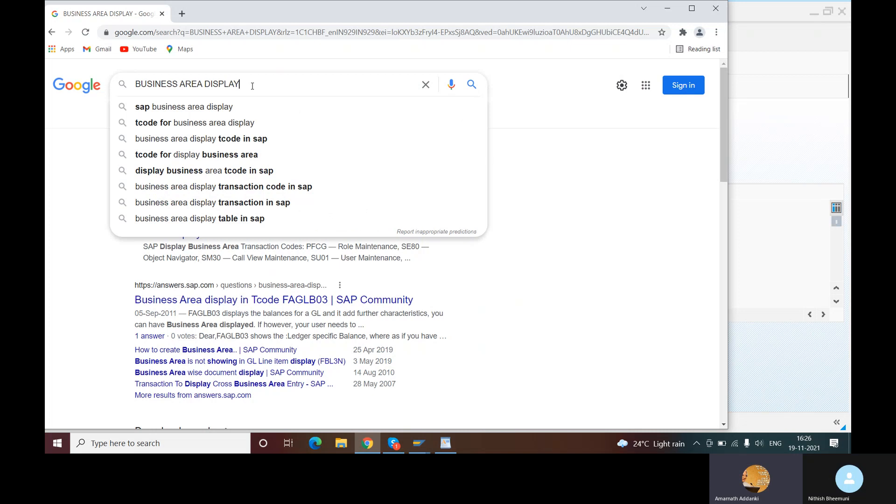
pyautogui.press('Return')
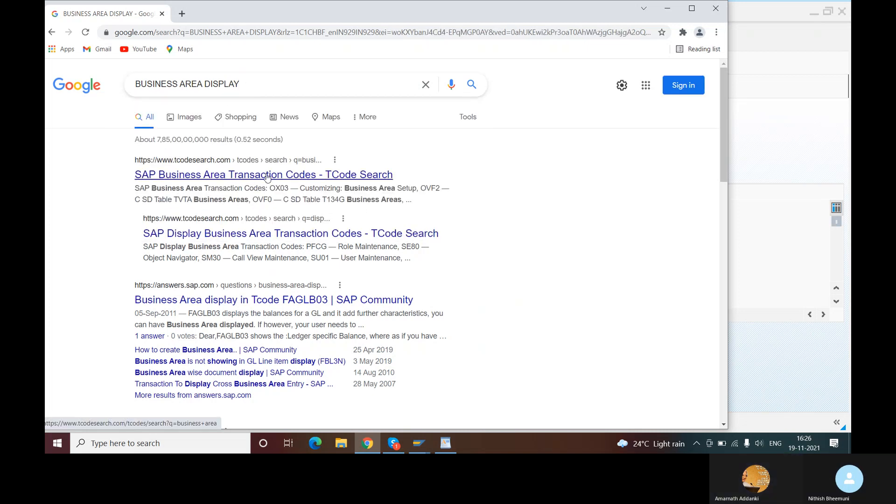
# Step: Open the SAP Business Area Transaction Codes result on TCode Search, examine its list of transaction codes, and return to the search results
pyautogui.click(271, 176)
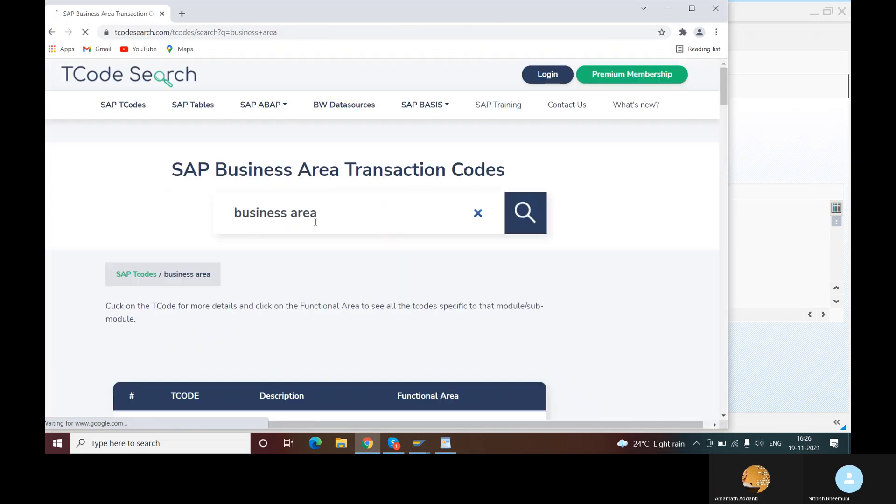
pyautogui.scroll(-2, 334, 272)
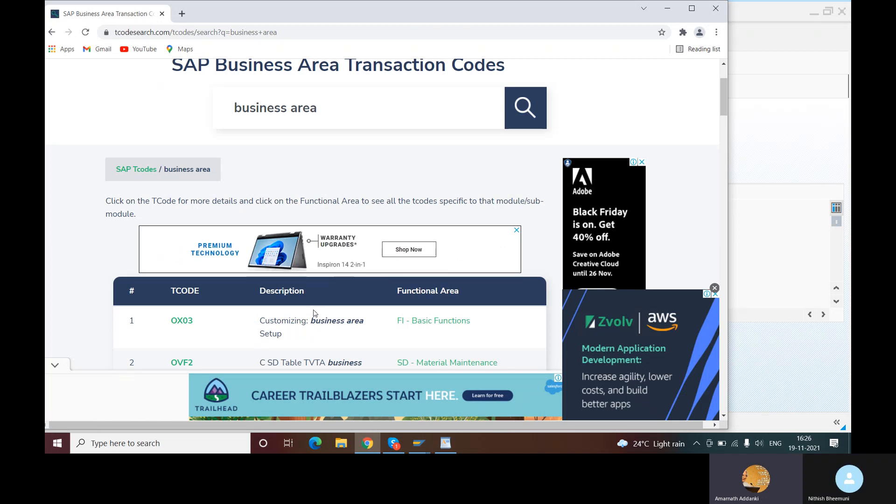
pyautogui.scroll(3, 314, 313)
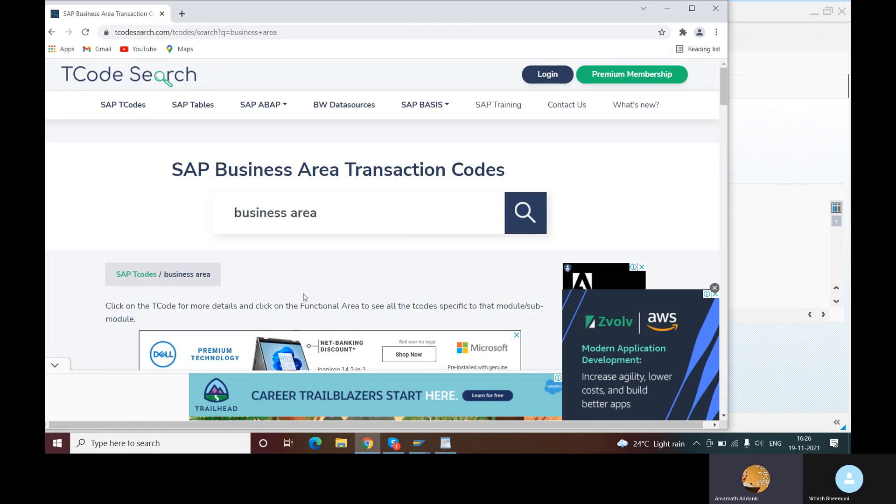
pyautogui.scroll(-3, 304, 298)
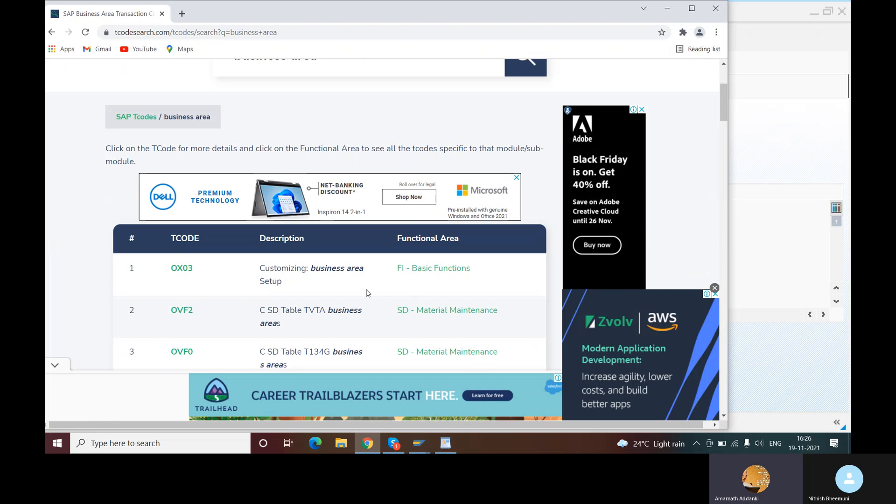
pyautogui.scroll(3, 336, 292)
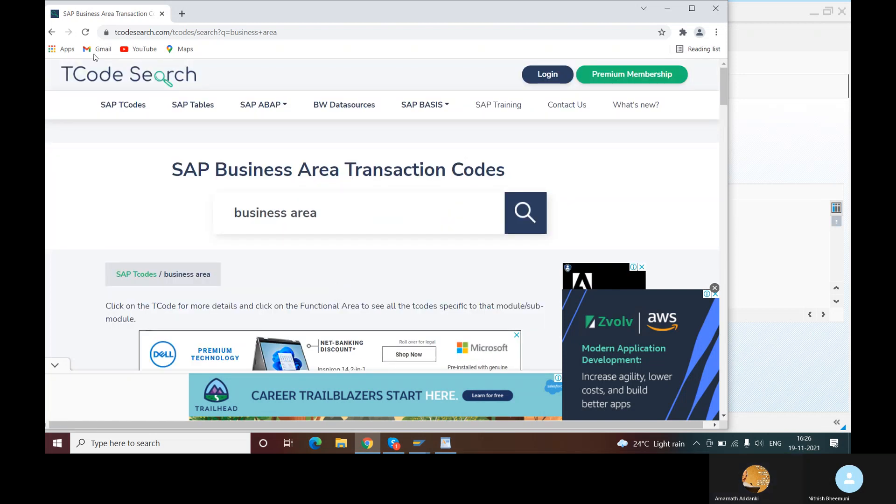
pyautogui.click(52, 32)
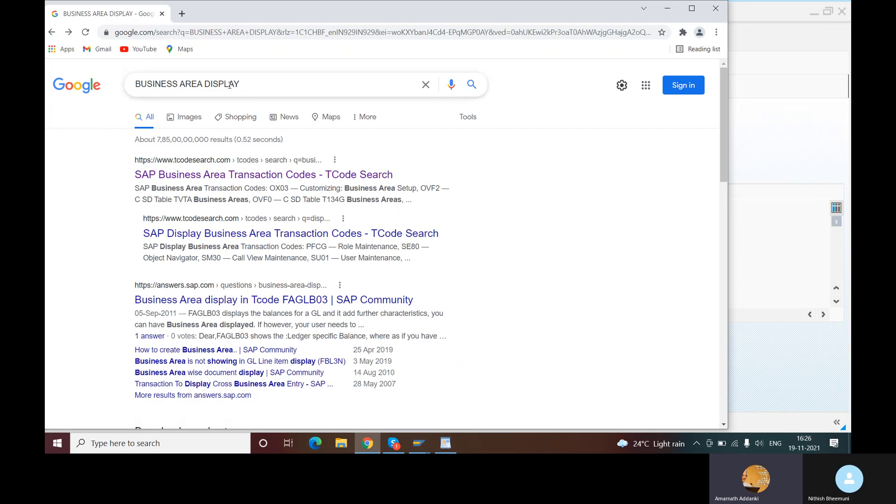
# Step: Insert TABLE before DISPLAY in the Google query and run the suggested search display business area table in sap
pyautogui.click(205, 83)
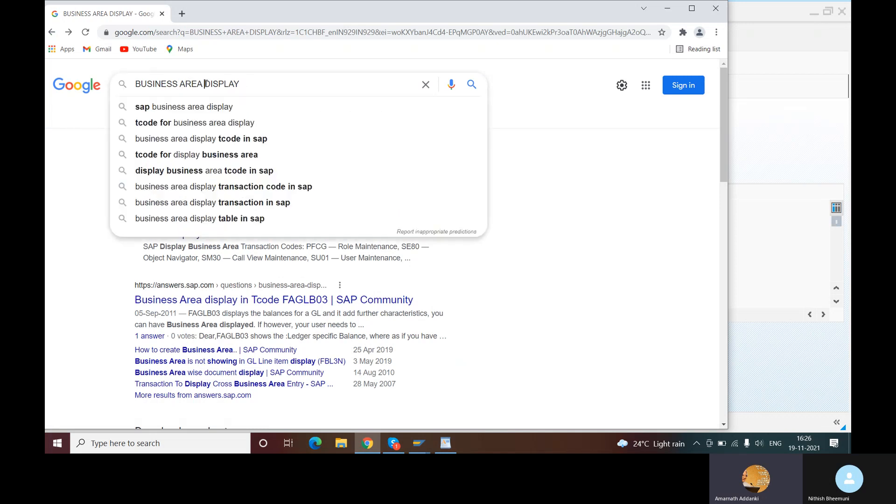
pyautogui.write('TABLE')
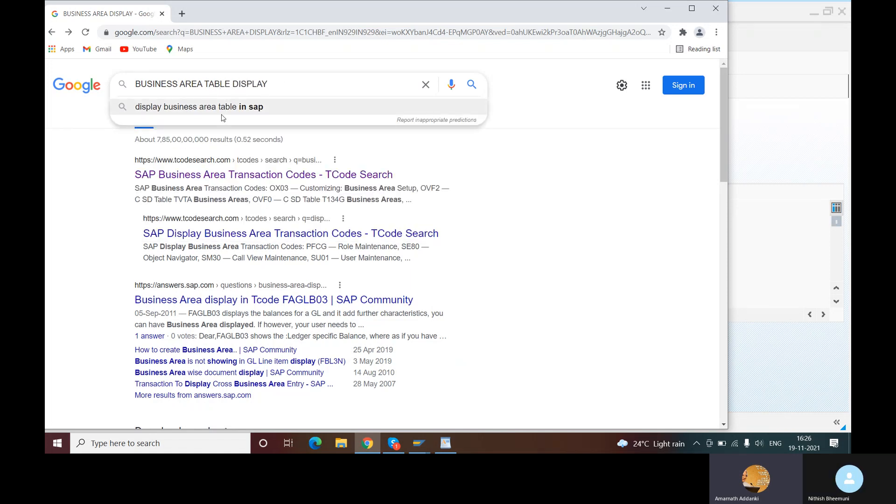
pyautogui.click(245, 107)
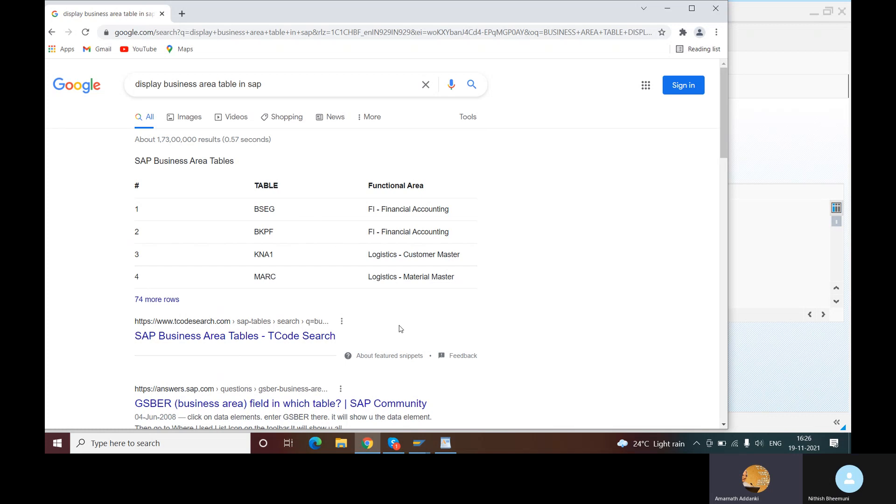
# Step: Change the Google query to business area table DISPLAY NAME in sap and run the search
pyautogui.moveTo(398, 448)
pyautogui.click(162, 85)
pyautogui.press('BackSpace')
pyautogui.press('BackSpace')
pyautogui.press('BackSpace')
pyautogui.press('BackSpace')
pyautogui.press('BackSpace')
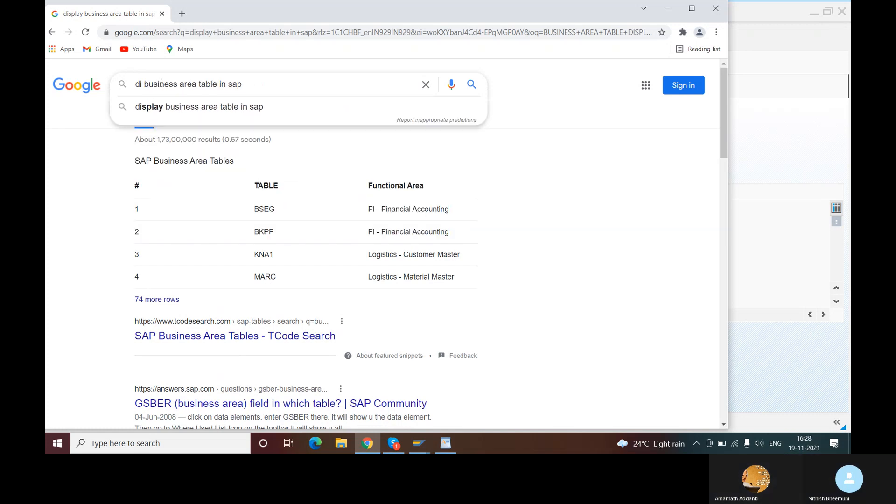
pyautogui.press('BackSpace')
pyautogui.press('BackSpace')
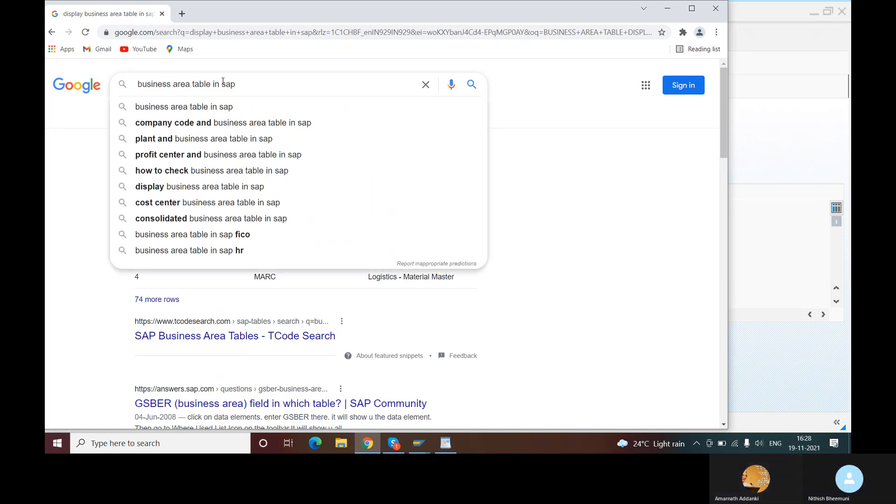
pyautogui.click(190, 84)
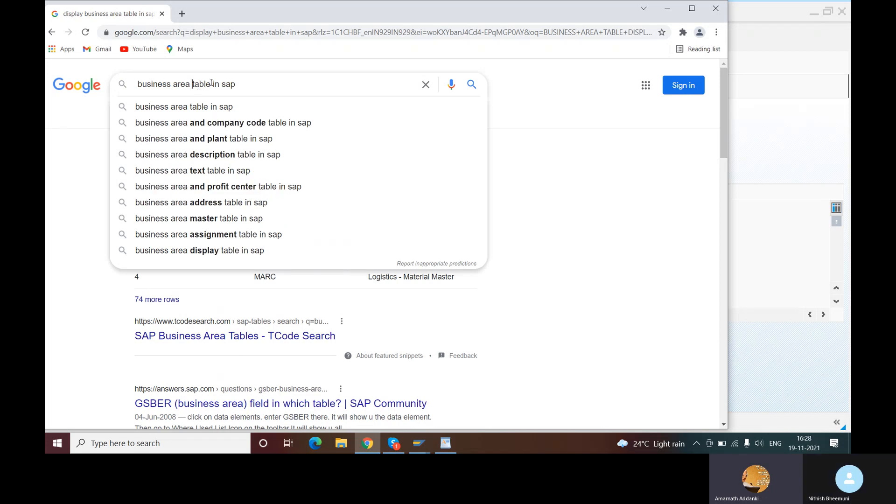
pyautogui.click(211, 85)
pyautogui.write('DISP')
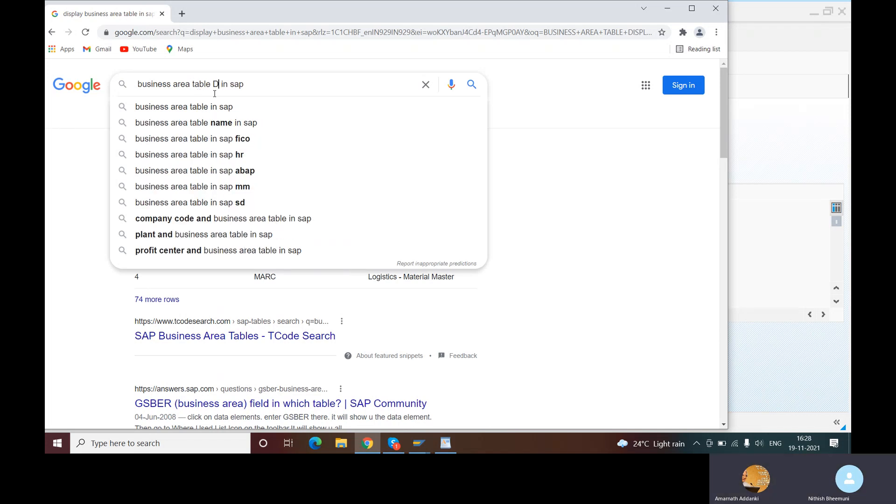
pyautogui.write('LAY NAM')
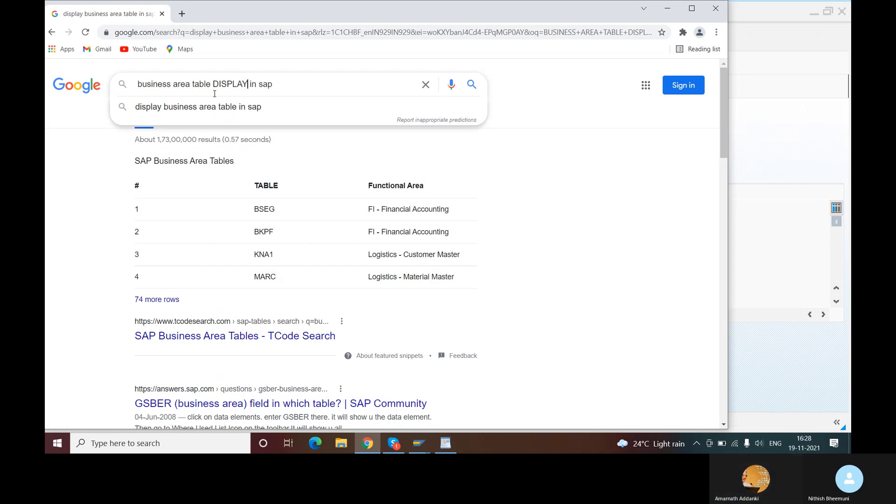
pyautogui.write('E')
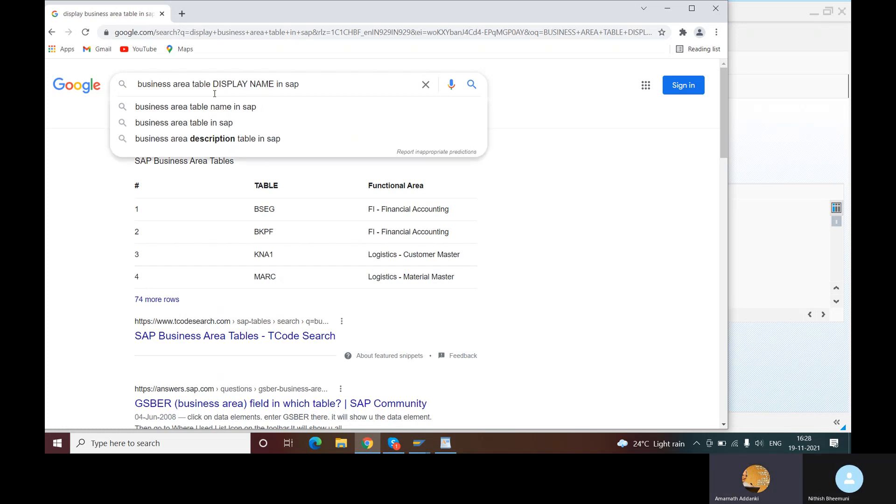
pyautogui.press('Return')
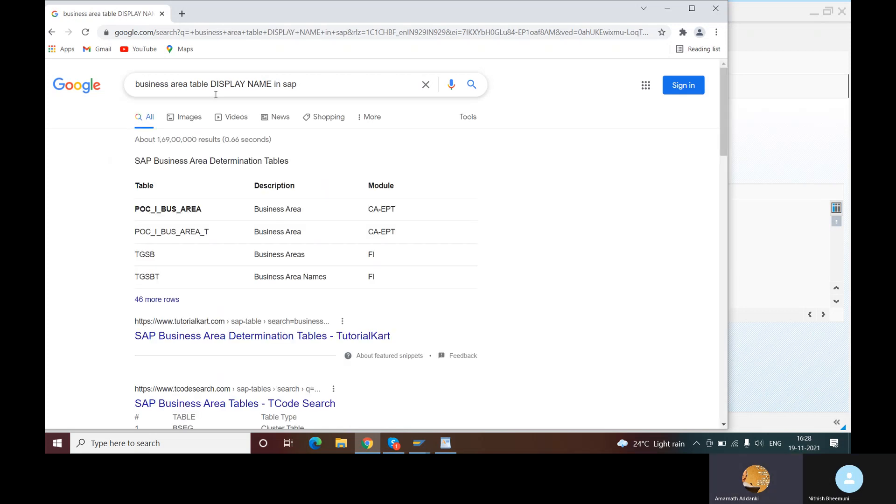
# Step: Append FI to the end of the Google query and run the search again
pyautogui.click(302, 85)
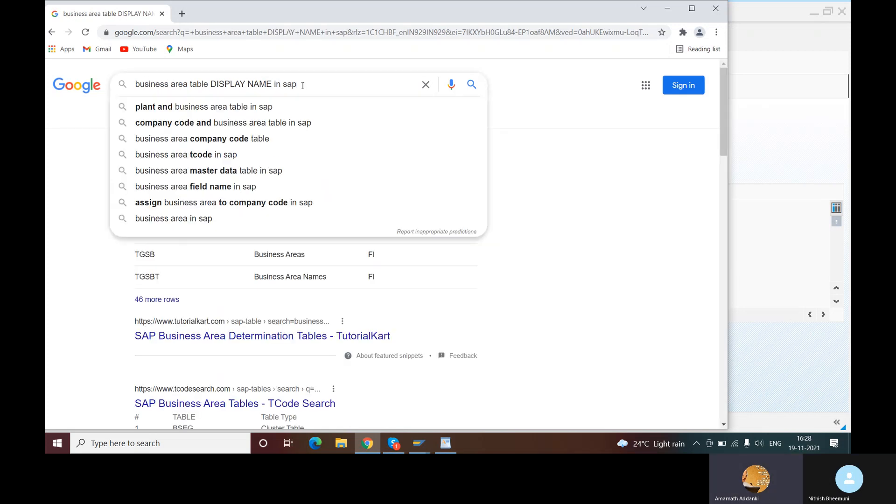
pyautogui.write('FI')
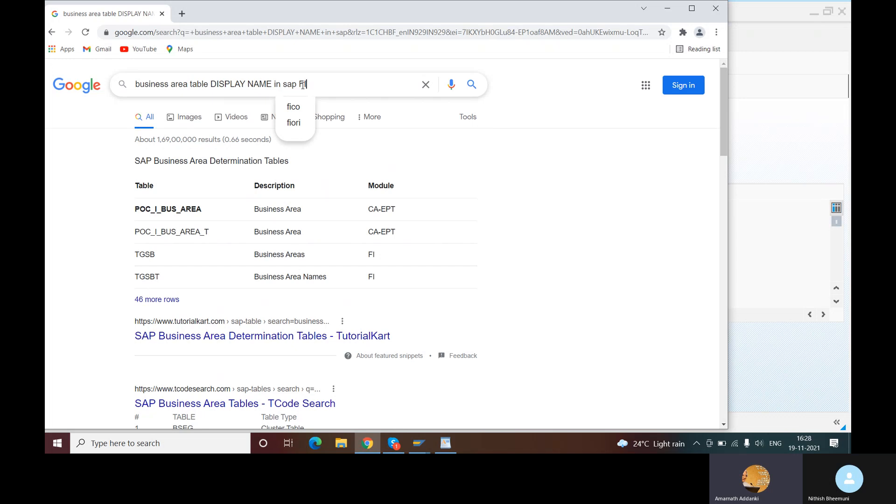
pyautogui.press('Return')
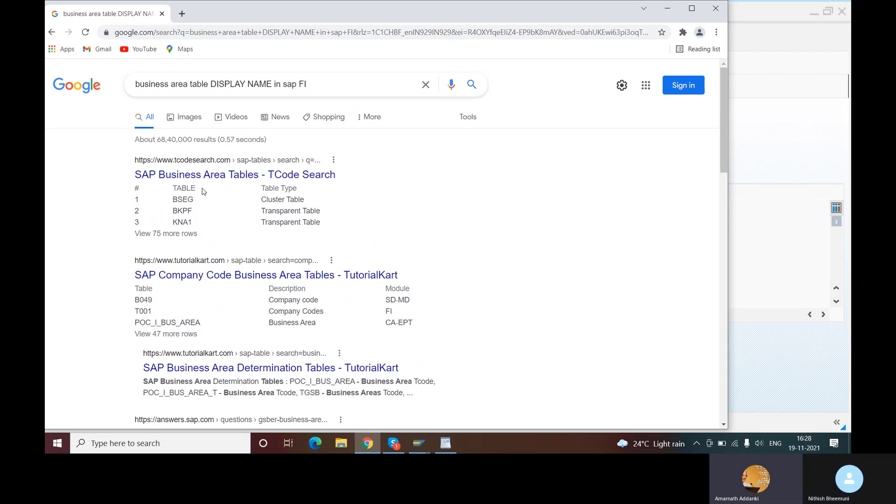
# Step: Open the SAP Business Area Tables result on TCode Search, examine its list of tables and functional areas, and return to the search results
pyautogui.click(236, 181)
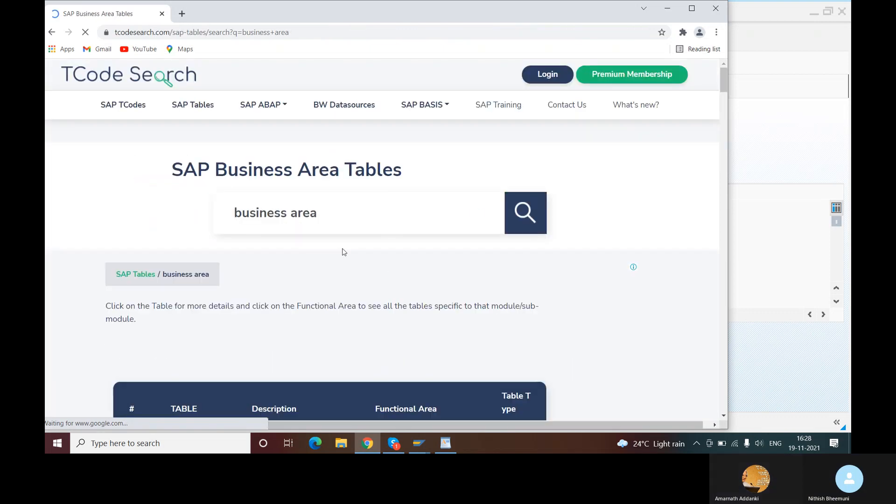
pyautogui.scroll(-5, 344, 252)
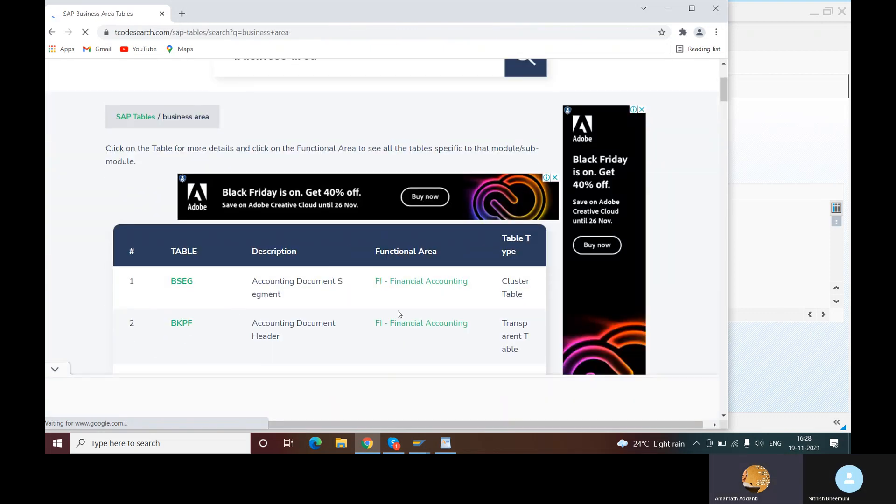
pyautogui.scroll(-3, 365, 309)
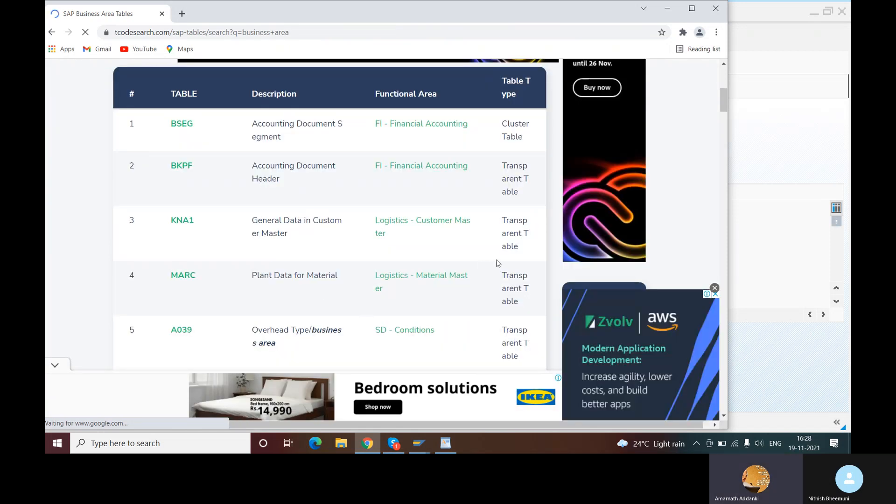
pyautogui.scroll(-3, 303, 266)
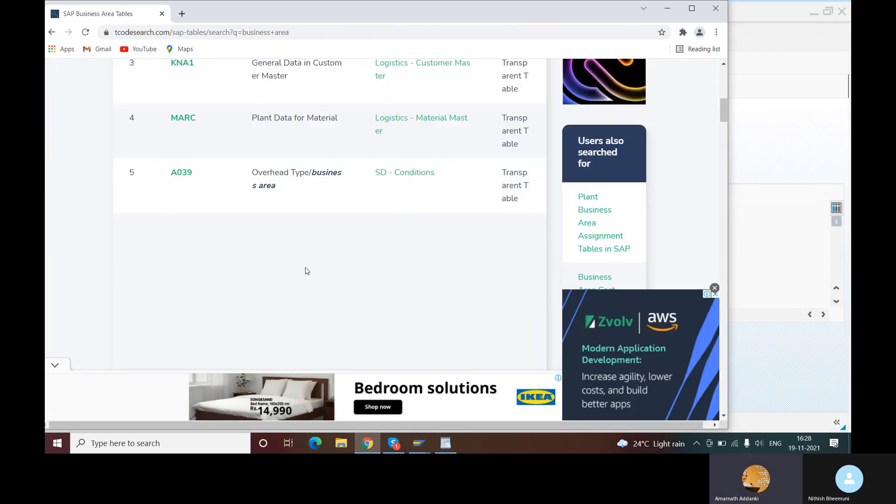
pyautogui.scroll(2, 388, 270)
pyautogui.scroll(3, 390, 270)
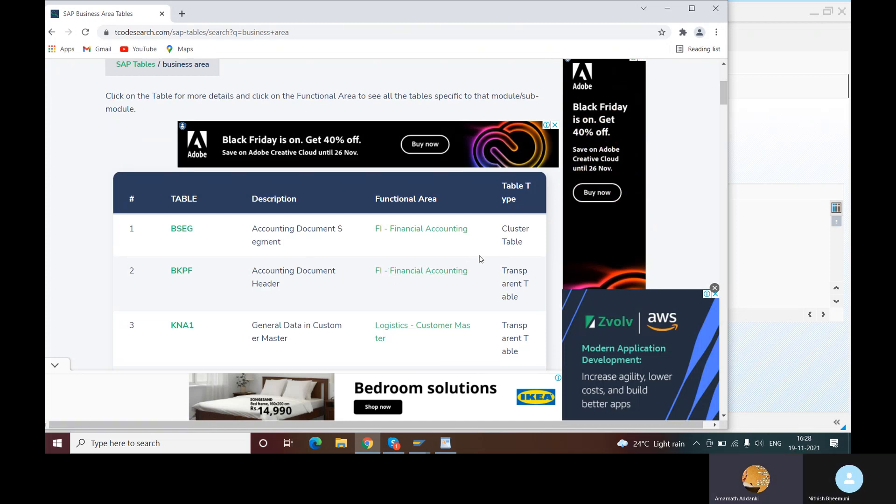
pyautogui.scroll(-3, 477, 257)
pyautogui.scroll(-2, 472, 262)
pyautogui.scroll(8, 458, 266)
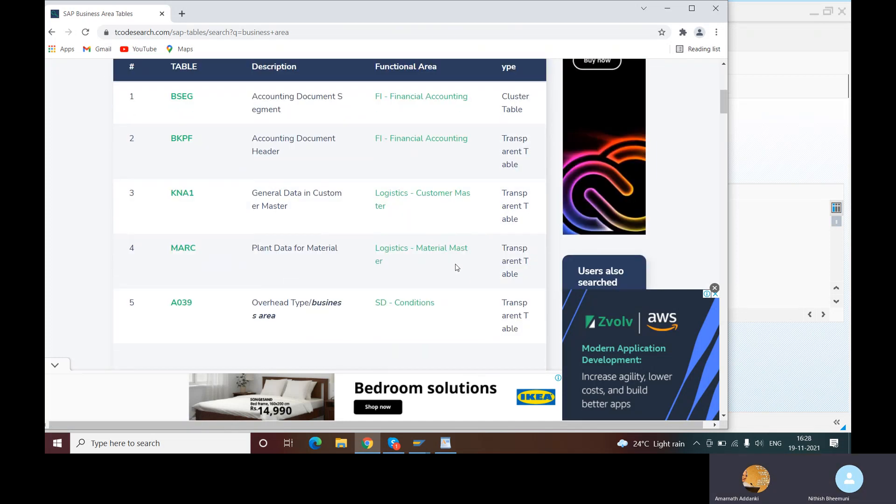
pyautogui.click(51, 32)
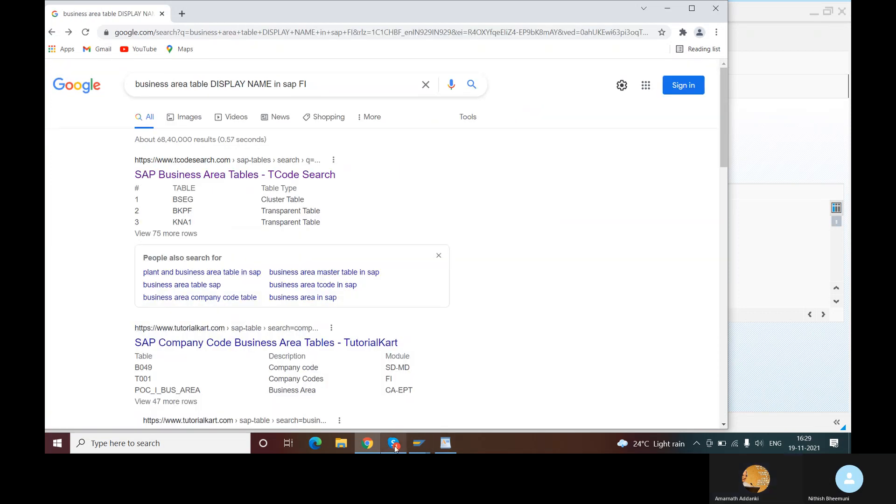
# Step: Switch from Chrome to the ongoing Skype call window
pyautogui.moveTo(395, 447)
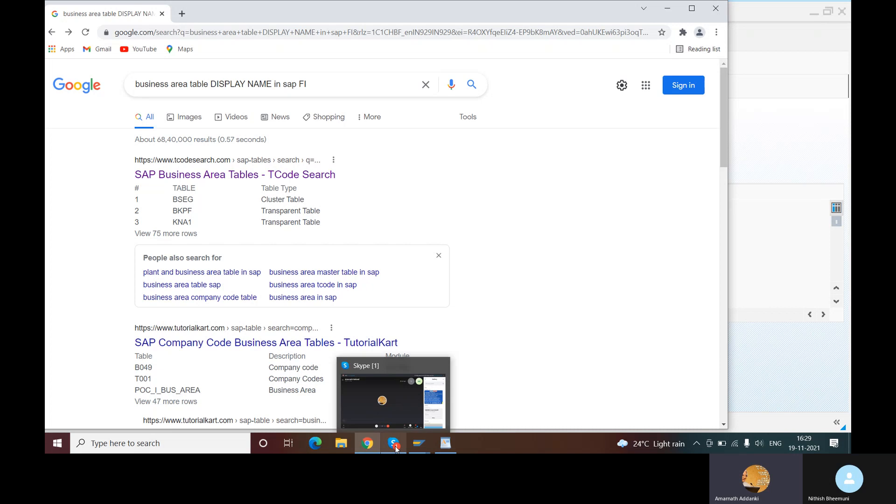
pyautogui.click(377, 413)
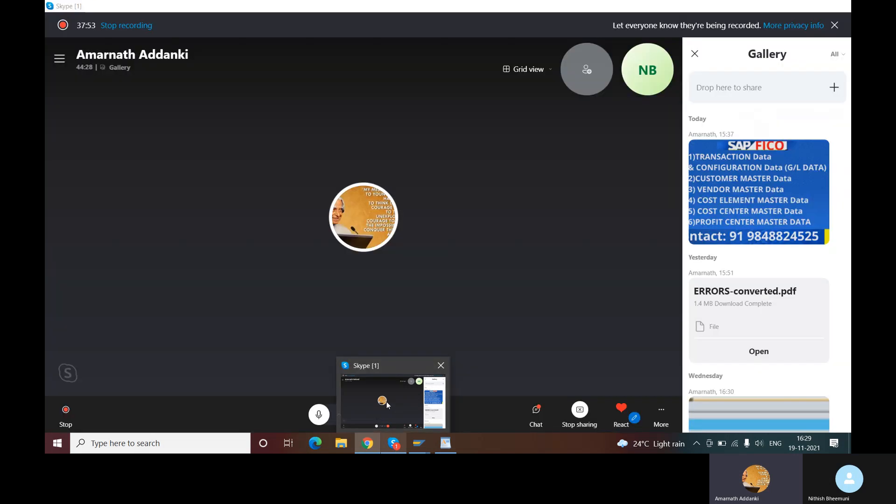